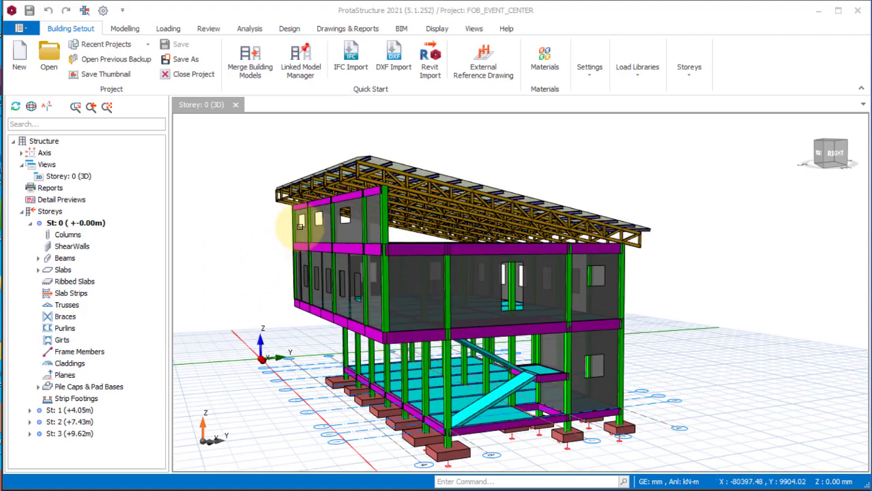
Step: Examine the 3D event centre model and the reference picture comparing the old and new roof trusses
middle_drag(513, 285, 457, 215)
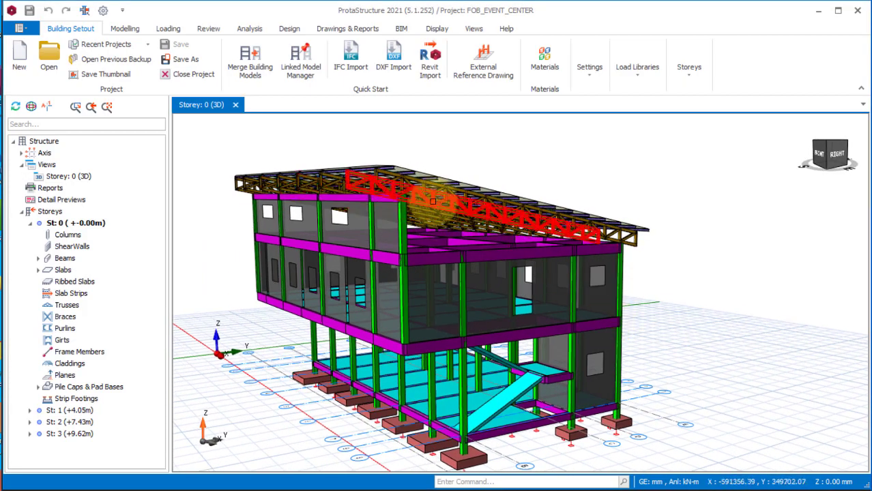
middle_drag(502, 292, 459, 299)
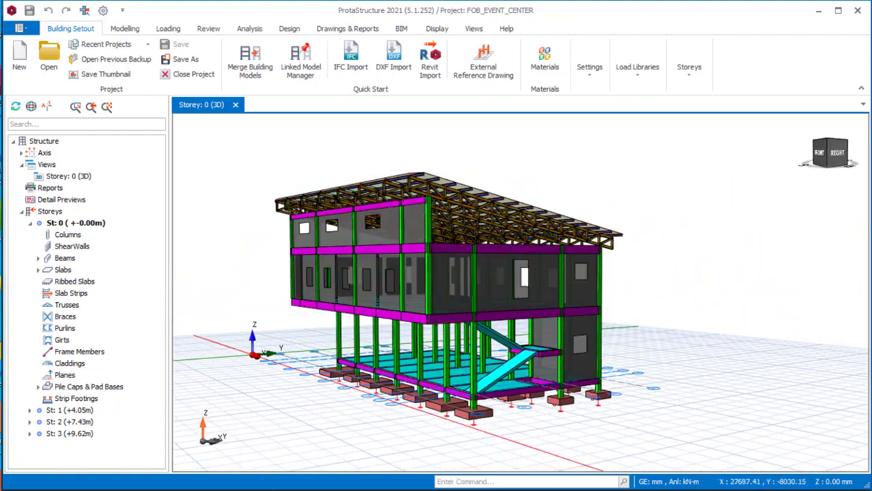
key(alt+Tab)
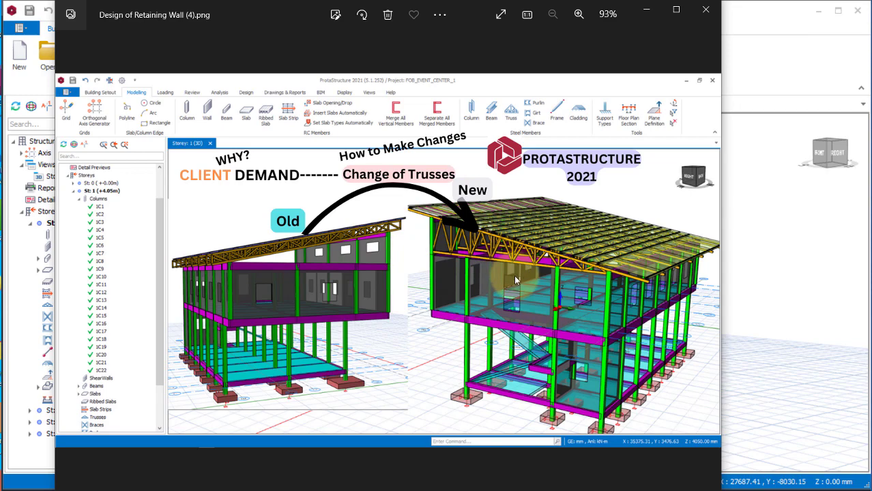
click(644, 15)
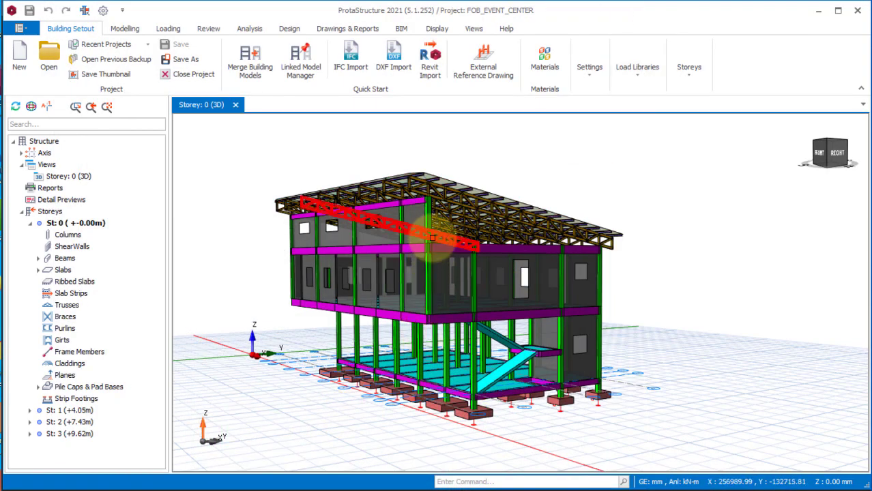
Step: Examine the existing sloped roof trusses and upper storey of the building from the front and right sides
middle_drag(451, 215, 396, 284)
scroll(344, 285, up, 2)
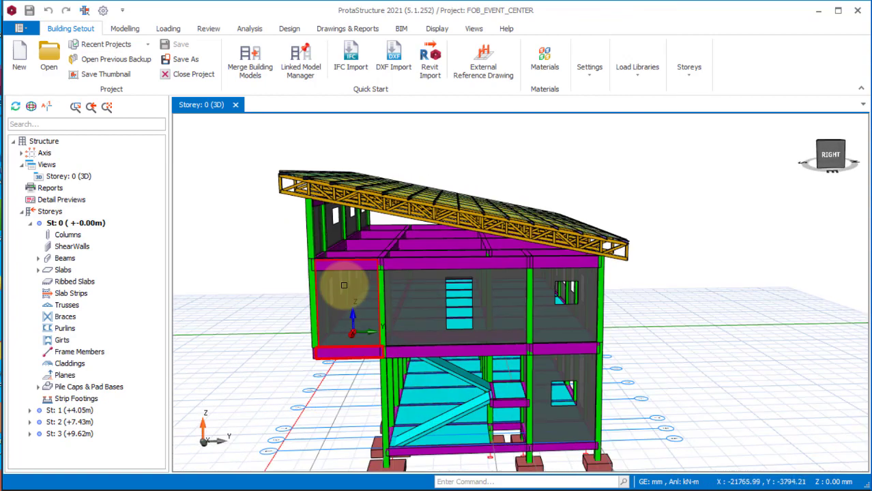
scroll(528, 275, down, 2)
shift+middle_drag(408, 308, 490, 292)
scroll(404, 281, up, 2)
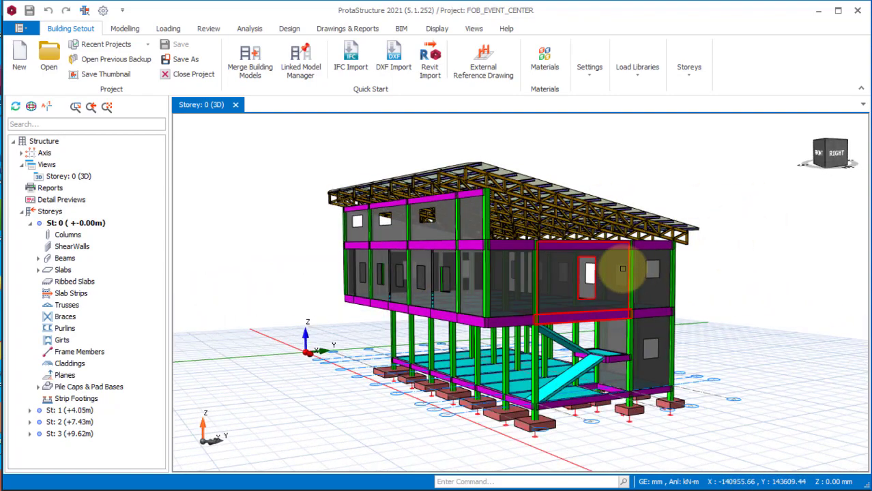
scroll(850, 227, up, 2)
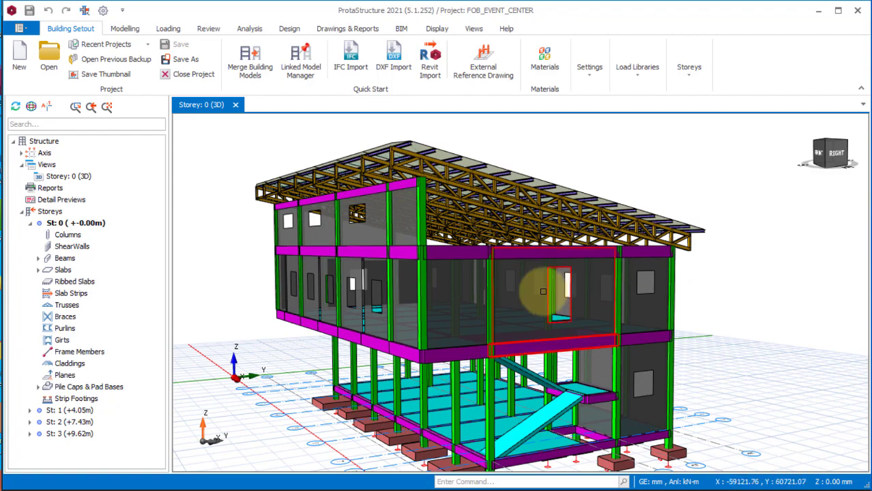
scroll(389, 277, down, 2)
middle_drag(441, 288, 435, 297)
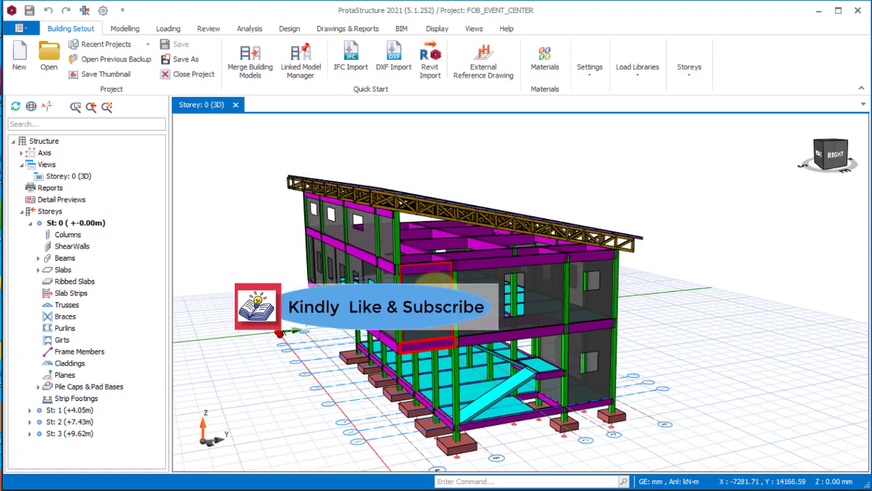
mouse_move(424, 358)
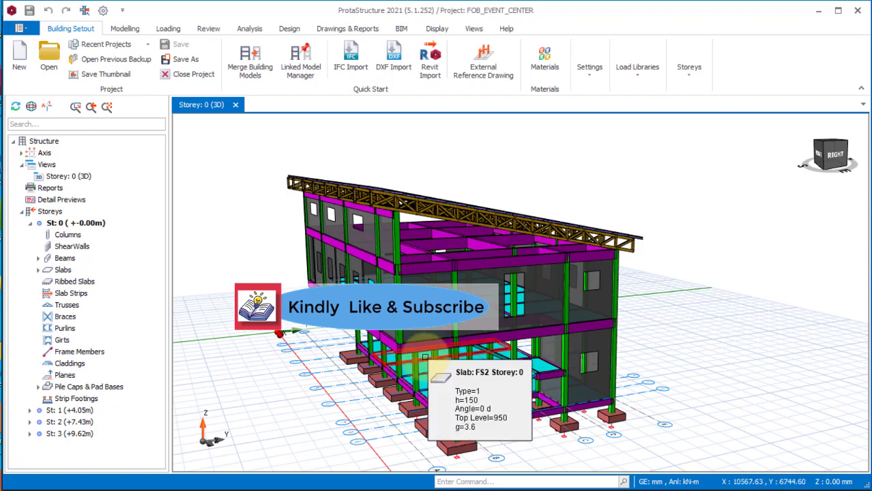
Step: Inspect the roof purlins, cladding and truss ends of the 3D model from above and from the back
scroll(425, 295, up, 3)
scroll(418, 320, down, 2)
scroll(417, 277, up, 1)
scroll(425, 292, down, 1)
mouse_move(424, 278)
middle_down()
mouse_move(428, 246)
mouse_move(403, 226)
middle_up()
scroll(315, 145, up, 2)
scroll(402, 223, down, 2)
middle_drag(649, 286, 576, 287)
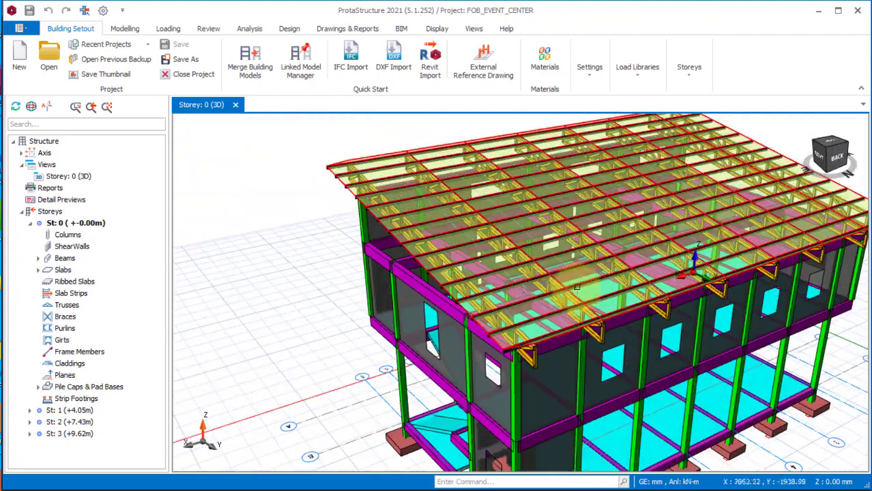
scroll(529, 321, down, 3)
middle_drag(518, 330, 543, 319)
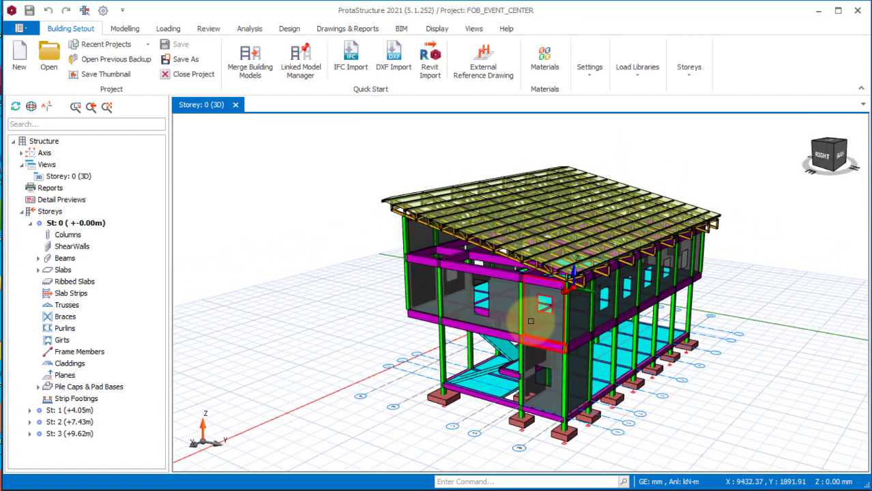
scroll(527, 312, up, 2)
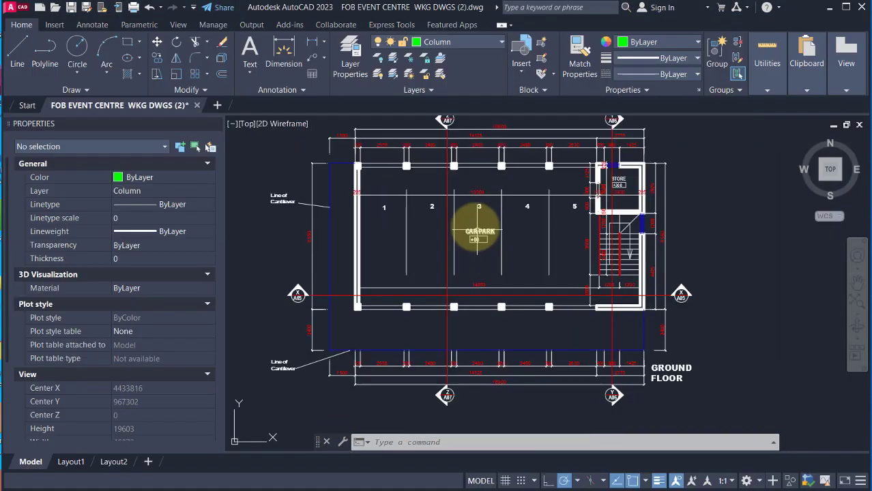
Step: Switch to the AutoCAD working drawing and examine the car park area and level on the ground floor plan
scroll(467, 225, up, 2)
scroll(615, 189, down, 3)
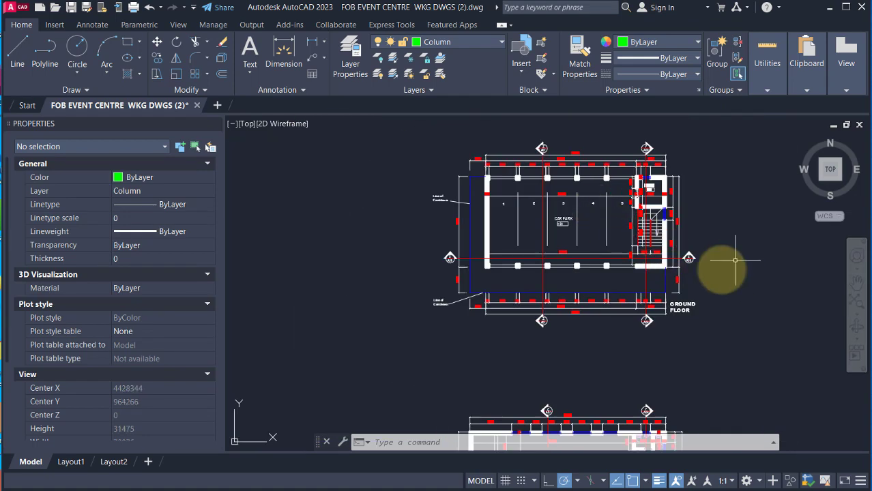
scroll(688, 326, up, 3)
scroll(526, 296, down, 3)
scroll(443, 189, up, 4)
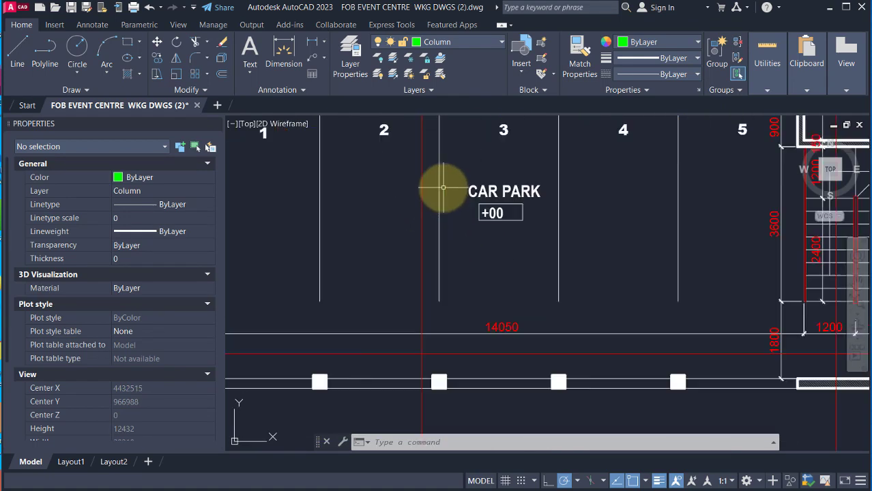
scroll(495, 212, up, 2)
scroll(561, 264, down, 4)
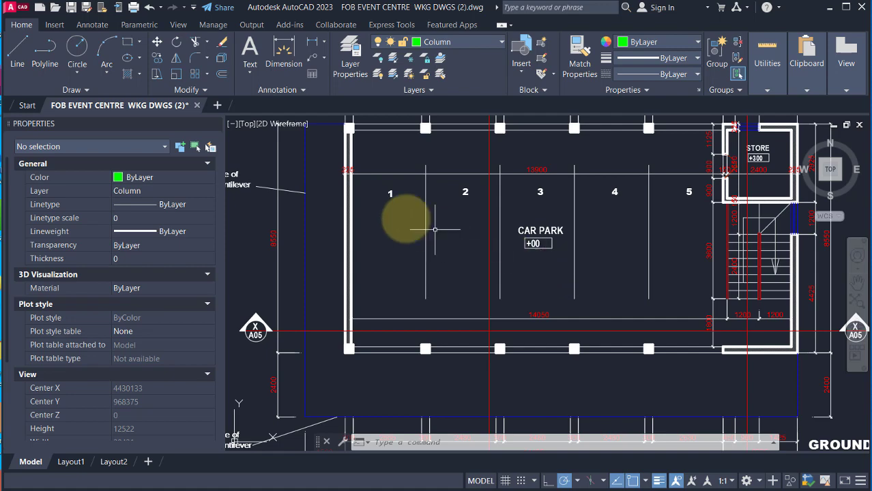
scroll(572, 242, up, 3)
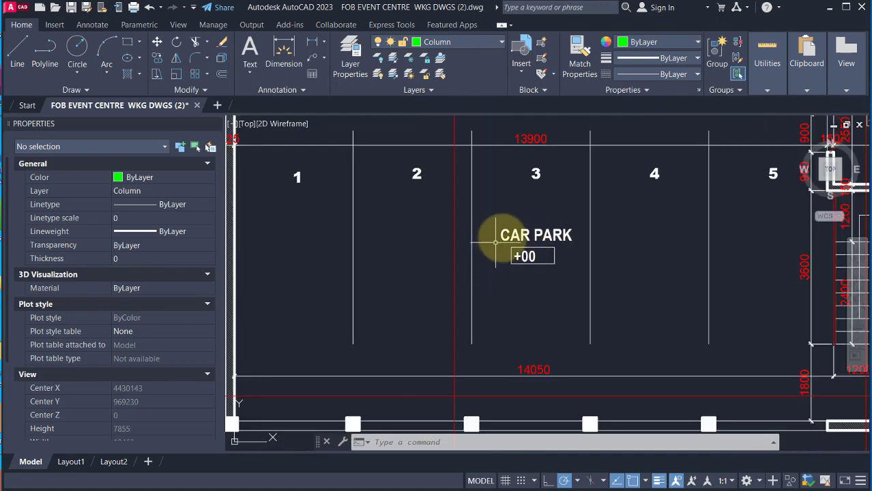
scroll(380, 258, down, 3)
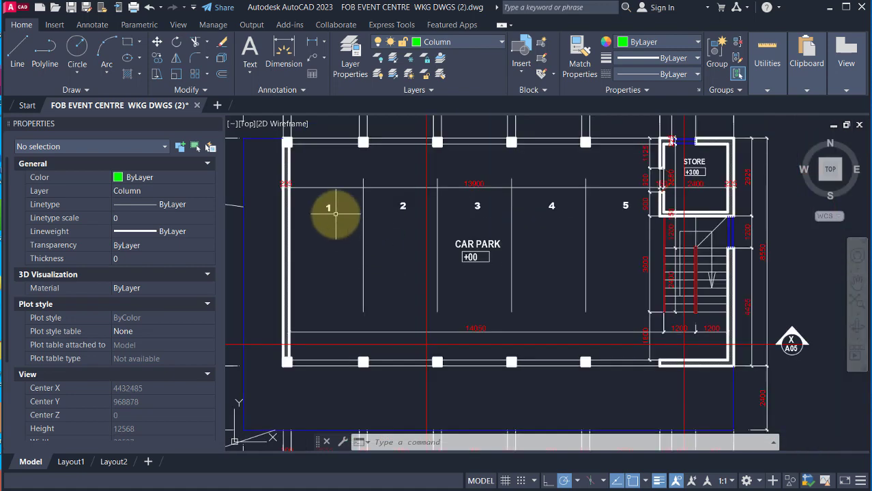
scroll(522, 206, up, 3)
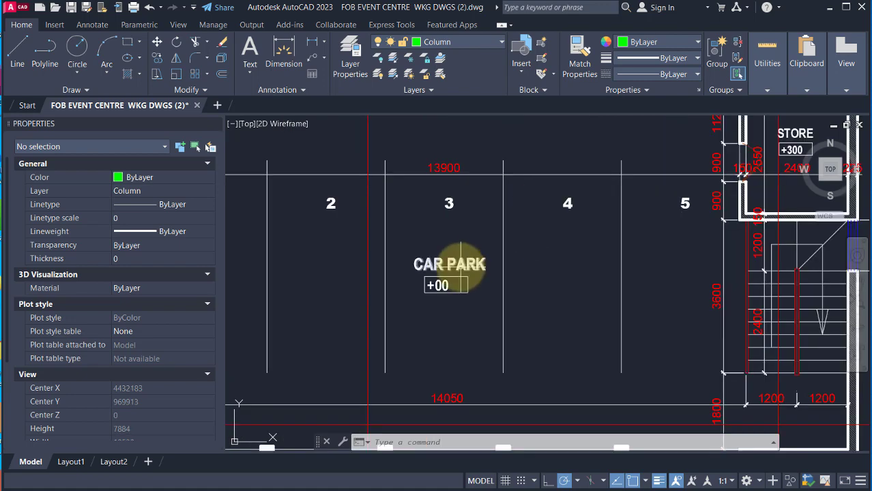
Step: Examine the event hall and stage levels on the first floor plan
scroll(511, 258, down, 3)
scroll(444, 181, down, 6)
scroll(502, 282, up, 6)
scroll(539, 307, up, 1)
scroll(546, 283, down, 4)
scroll(450, 204, up, 6)
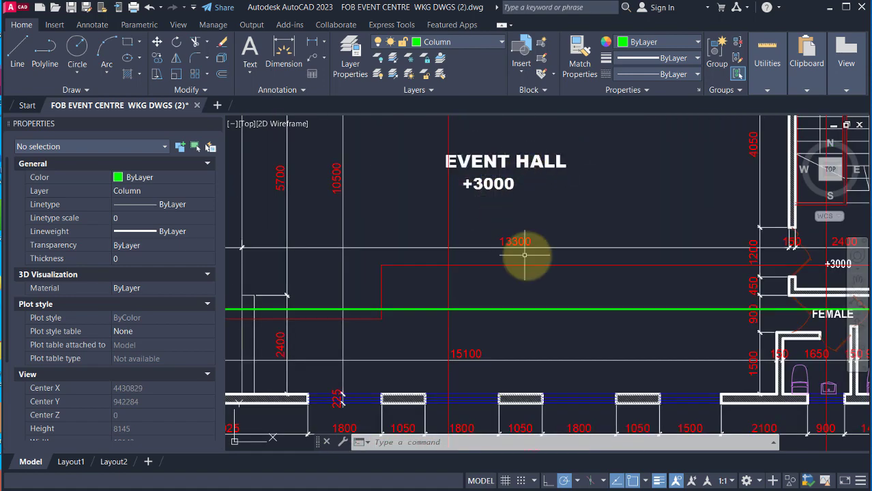
scroll(525, 256, down, 4)
scroll(444, 237, up, 6)
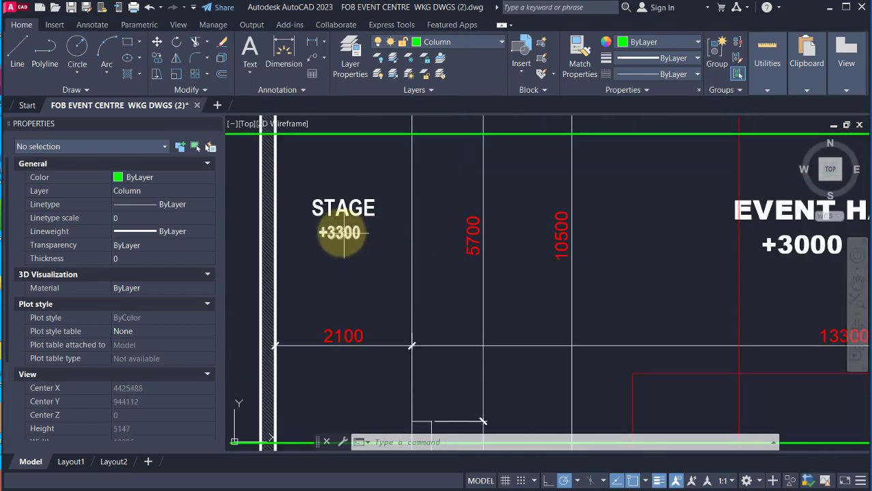
scroll(345, 233, up, 2)
scroll(335, 232, up, 2)
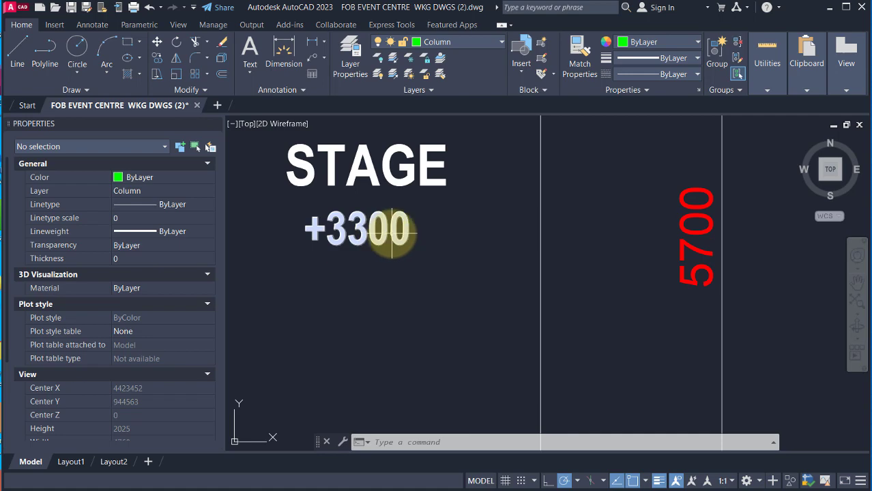
scroll(451, 244, down, 5)
scroll(348, 232, up, 4)
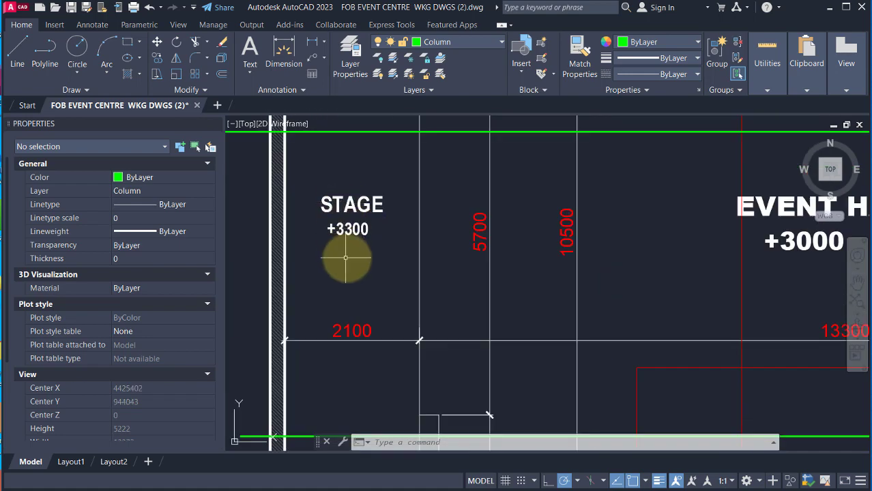
scroll(354, 218, down, 8)
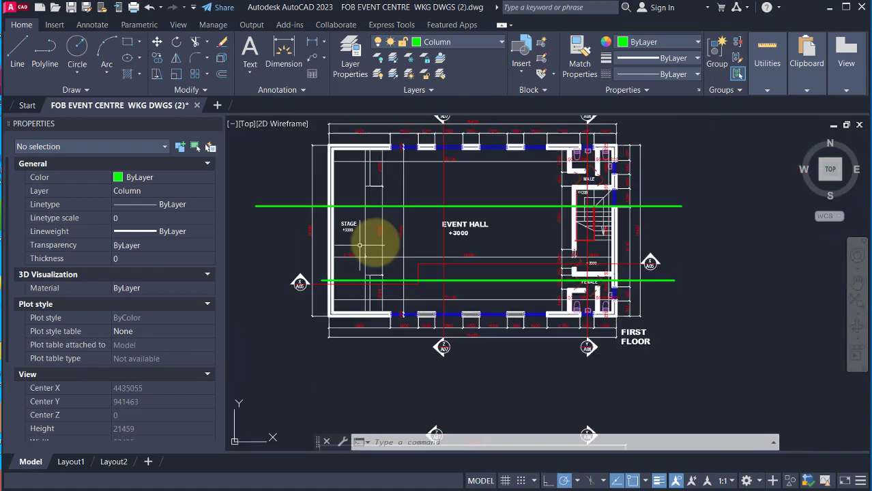
scroll(464, 224, up, 3)
Step: Find Section Z-Z in the drawing and examine its roof truss shape and dimensions
scroll(502, 193, down, 7)
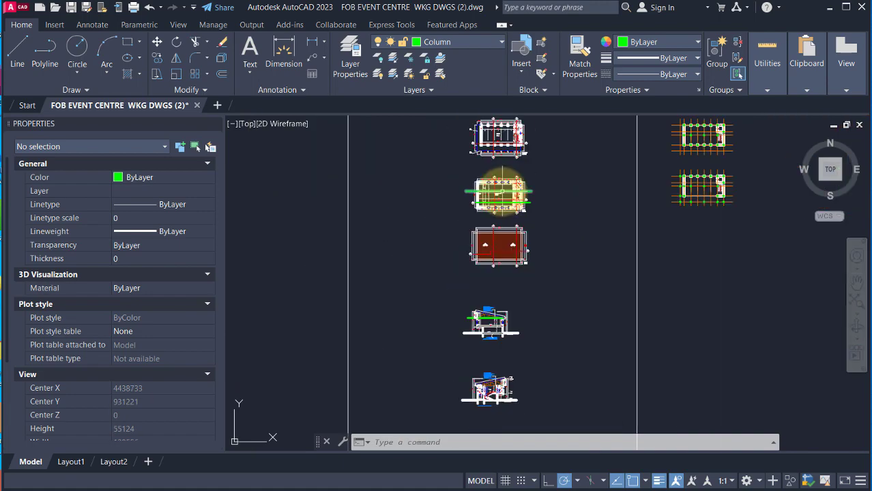
scroll(497, 347, up, 10)
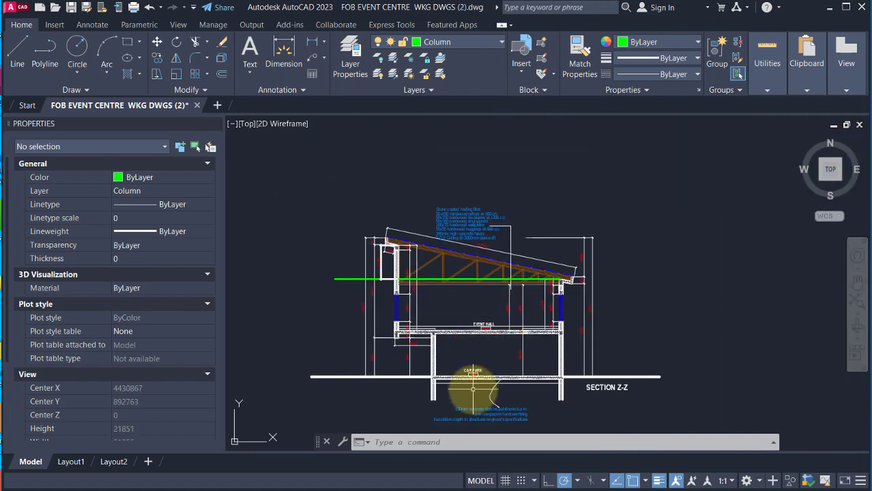
scroll(361, 146, up, 4)
scroll(379, 214, down, 3)
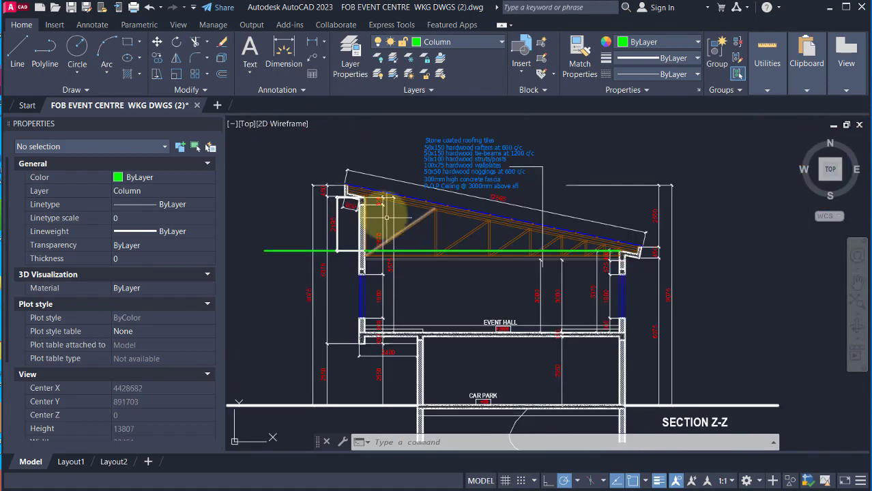
scroll(396, 214, up, 2)
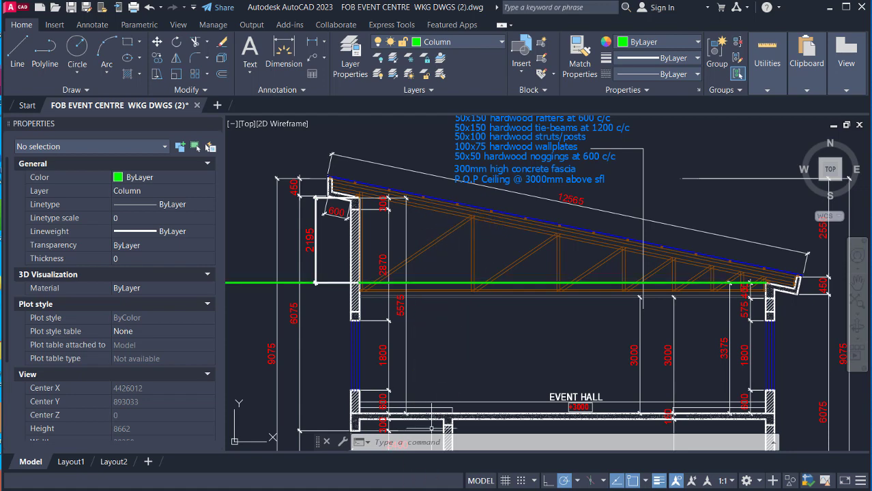
Step: Return to the ProtaStructure model and inspect the existing end truss from the right side
click(191, 465)
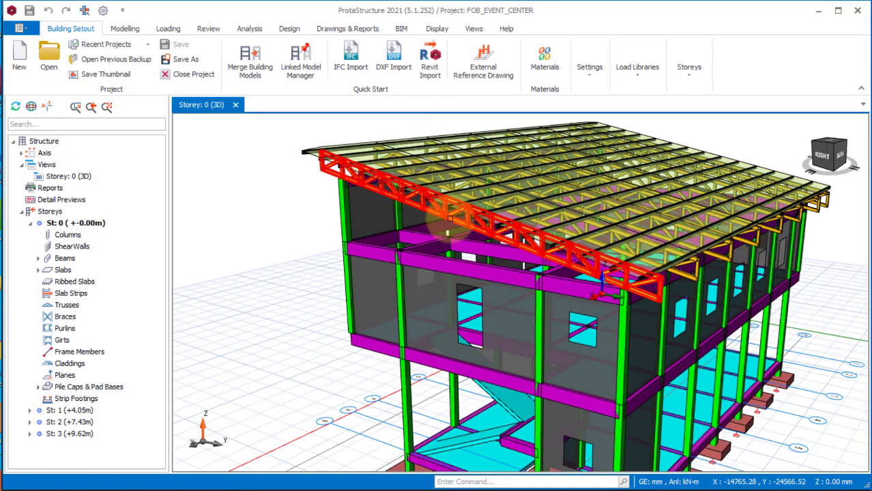
mouse_move(450, 219)
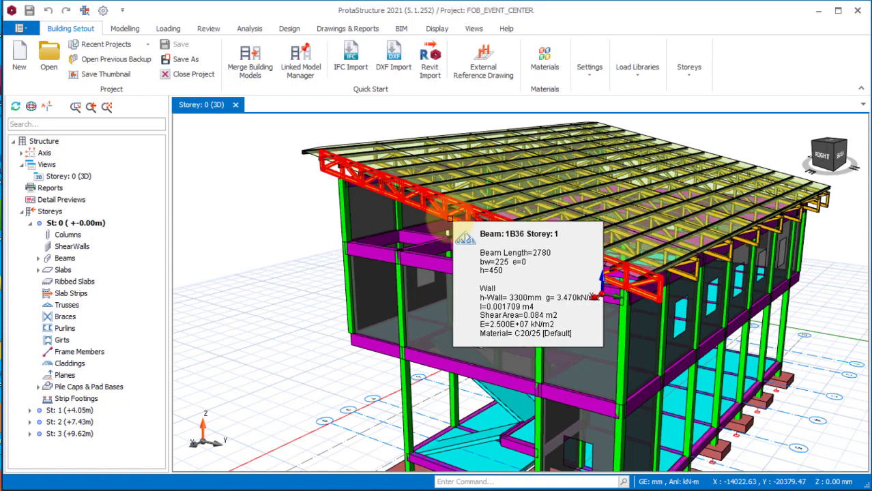
mouse_move(405, 298)
middle_down()
mouse_move(409, 245)
mouse_move(369, 205)
mouse_move(351, 201)
mouse_move(391, 206)
mouse_move(383, 205)
middle_up()
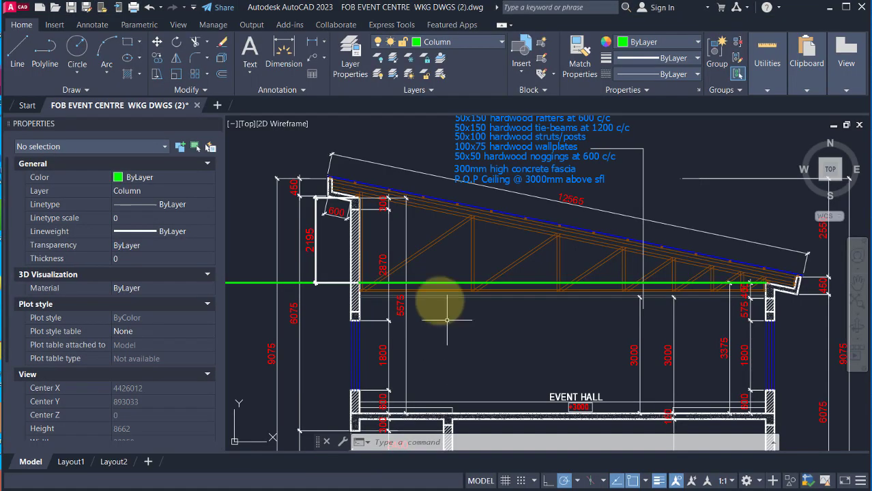
Step: Compare against the AutoCAD Section Z-Z, checking the truss profile, its supports and the height dimensions at the eaves
scroll(450, 273, up, 3)
scroll(441, 256, down, 4)
scroll(457, 269, up, 2)
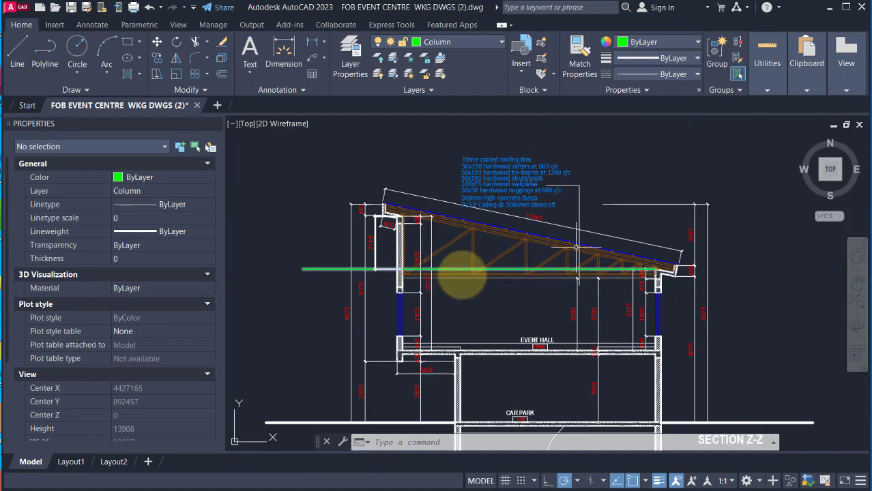
scroll(406, 215, up, 4)
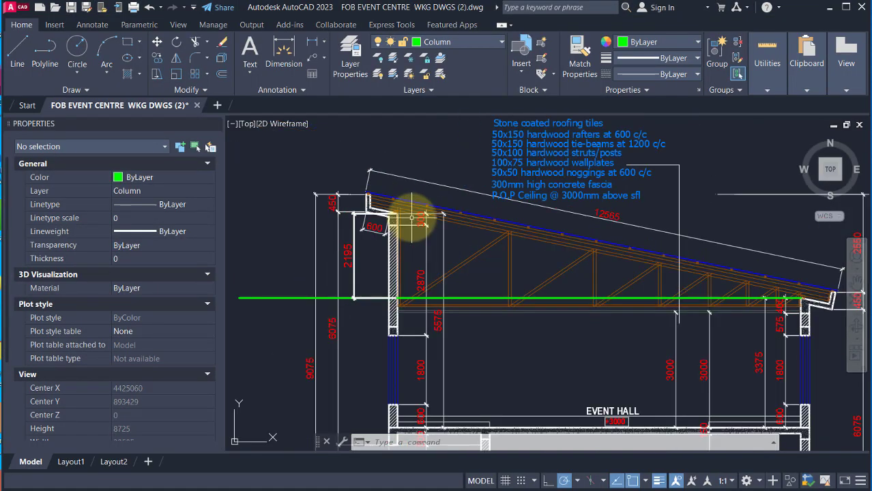
scroll(399, 208, down, 2)
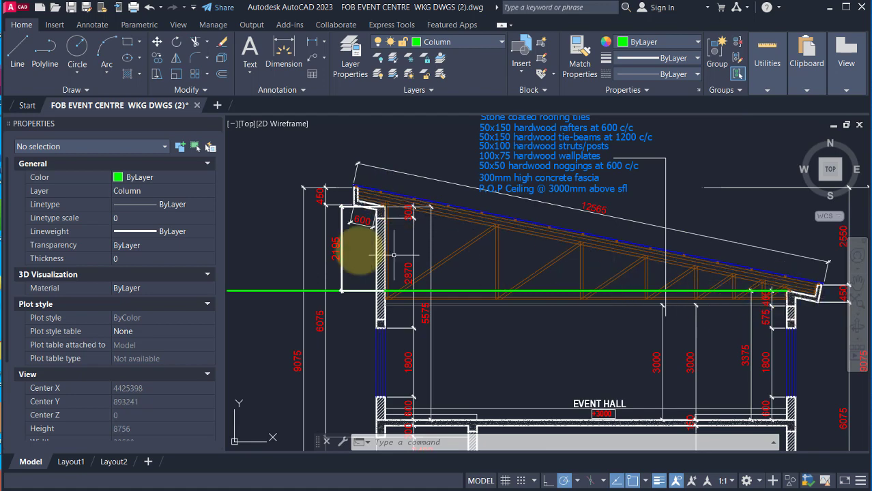
scroll(382, 219, down, 3)
scroll(423, 239, up, 3)
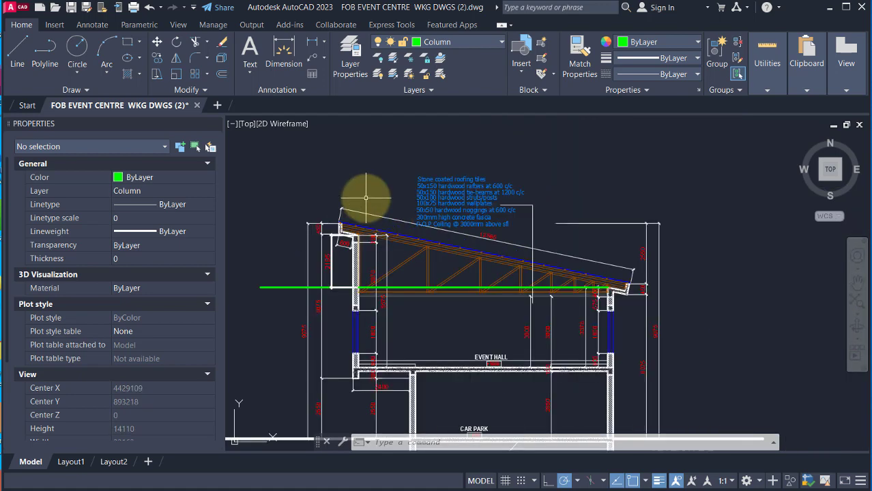
scroll(648, 260, down, 4)
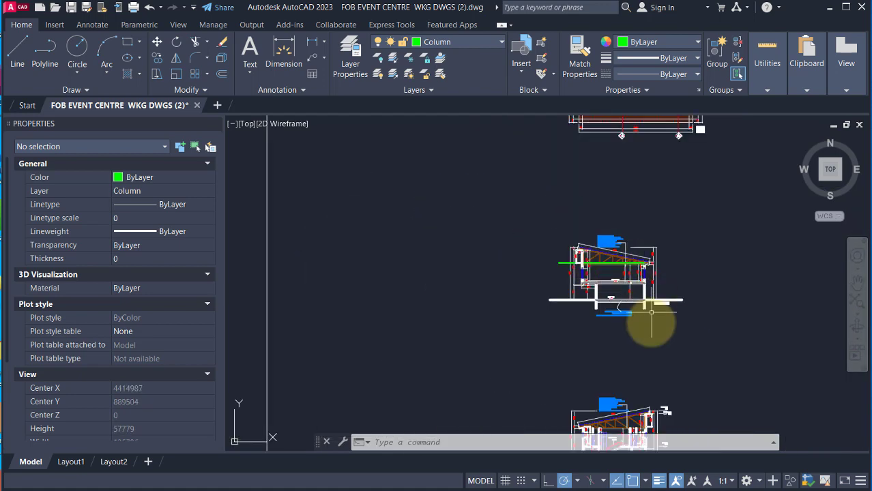
Step: Review the building sections against the roof plan in the AutoCAD drawing
scroll(601, 271, up, 2)
scroll(409, 272, down, 2)
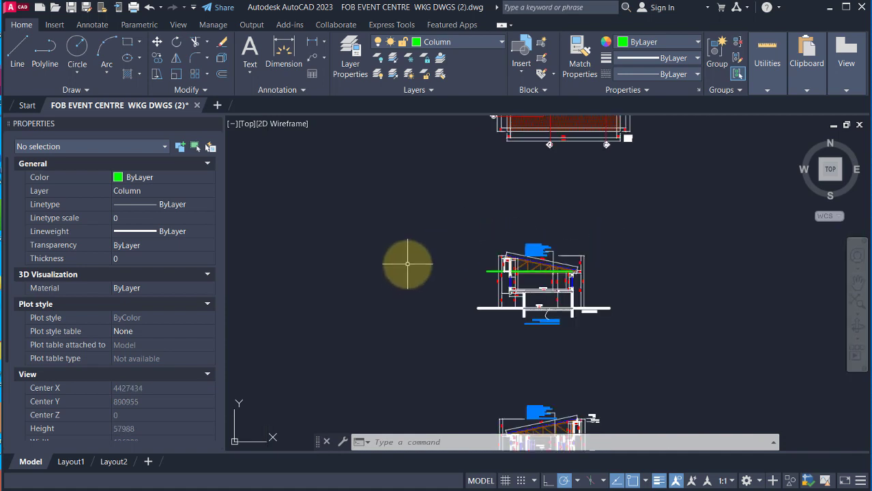
scroll(577, 240, down, 3)
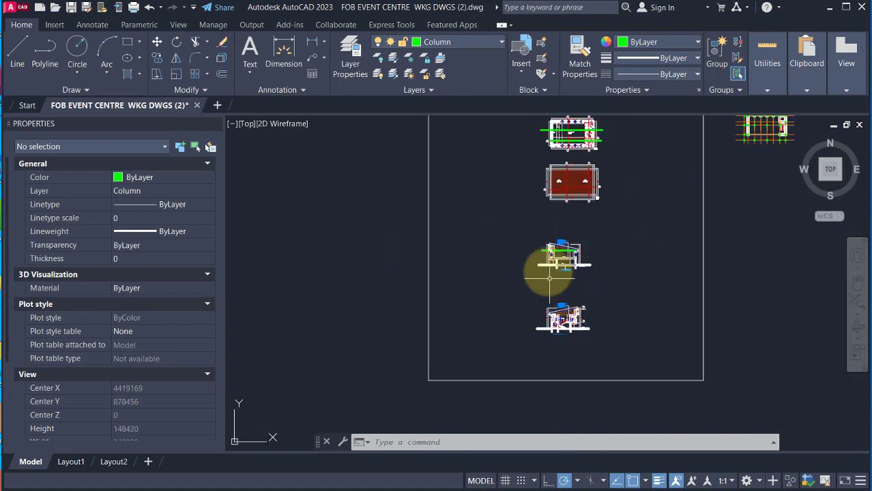
scroll(566, 169, up, 2)
scroll(568, 174, up, 2)
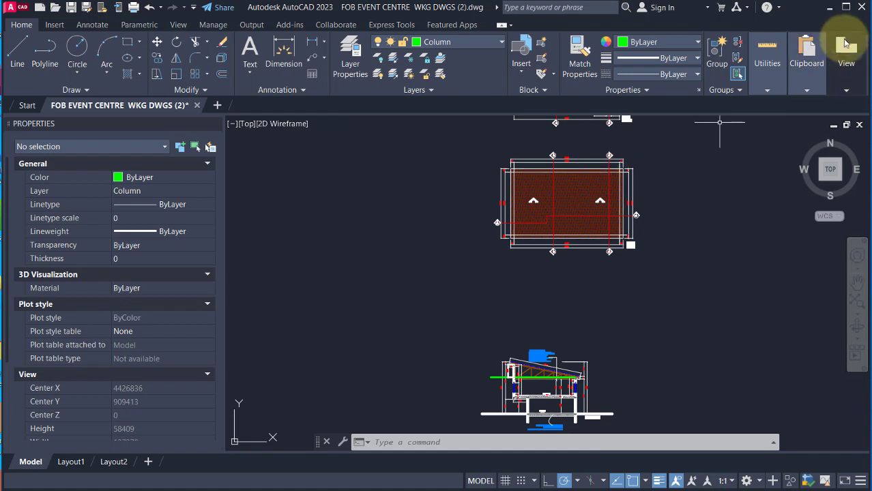
Step: Switch back to the ProtaStructure model and inspect the roof trusses and their supports from the right side
click(831, 8)
scroll(447, 318, up, 3)
scroll(447, 319, down, 2)
middle_drag(413, 341, 342, 331)
scroll(445, 349, down, 1)
scroll(430, 340, up, 1)
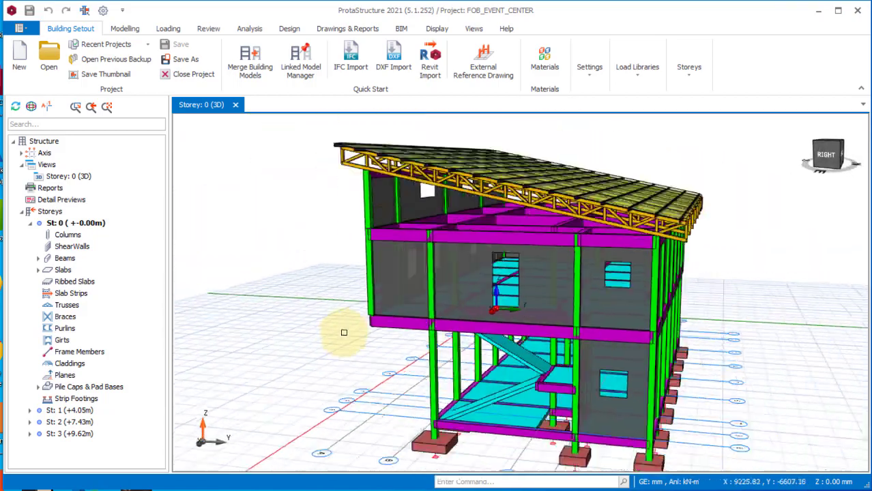
scroll(674, 219, up, 3)
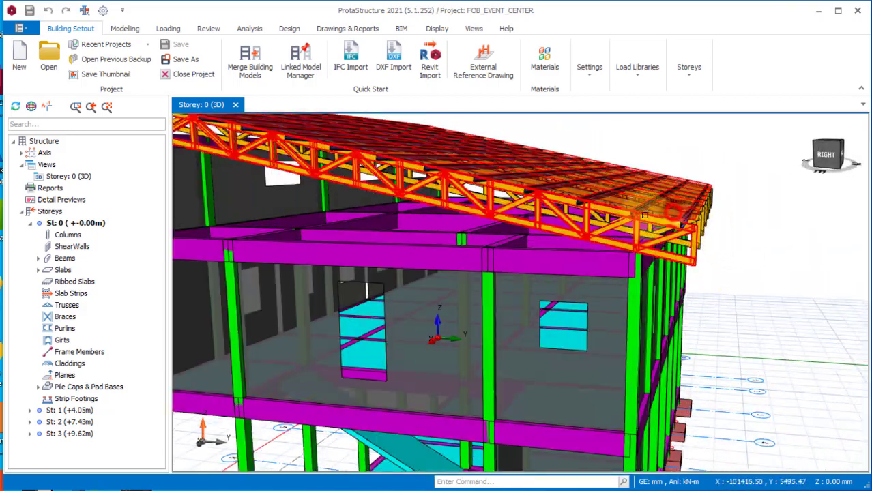
scroll(477, 355, down, 2)
Step: Delete the roof cladding and all the purlins so only the trusses are left on the roof
click(483, 359)
middle_drag(482, 358, 548, 254)
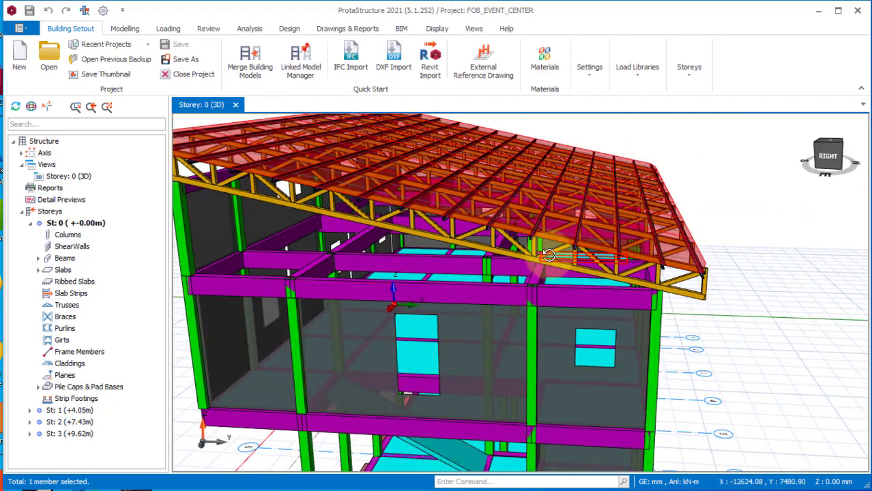
click(722, 230)
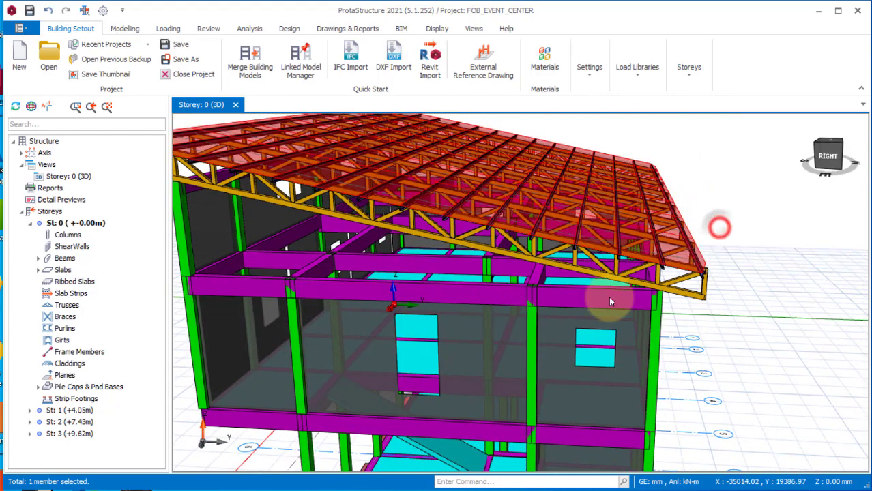
scroll(682, 235, up, 2)
click(670, 240)
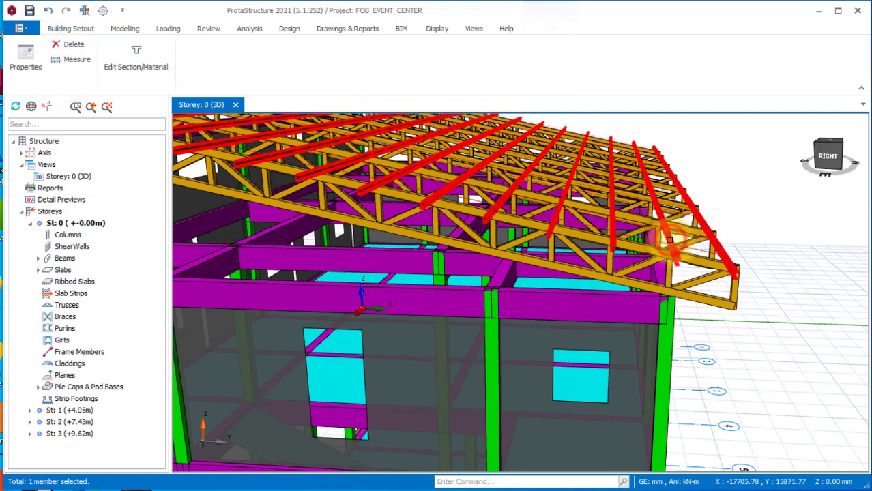
right_click(719, 234)
click(756, 259)
Step: Delete all roof trusses except the end truss on the right side, excluding beams from the deletion with the member filter
scroll(491, 335, down, 4)
right_drag(491, 335, 480, 337)
middle_drag(481, 336, 628, 256)
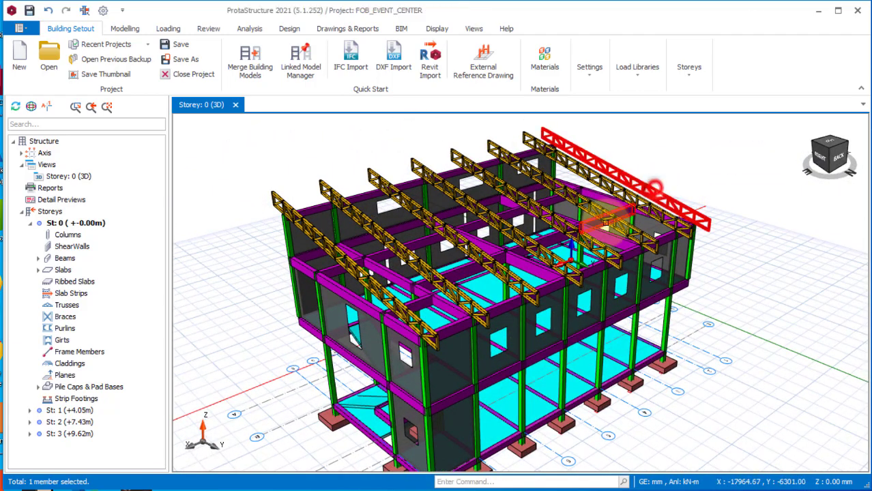
click(656, 188)
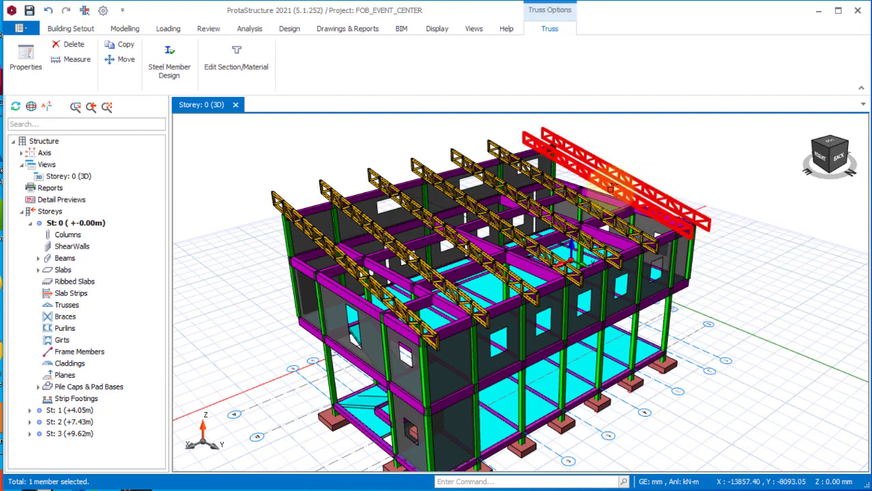
click(539, 174)
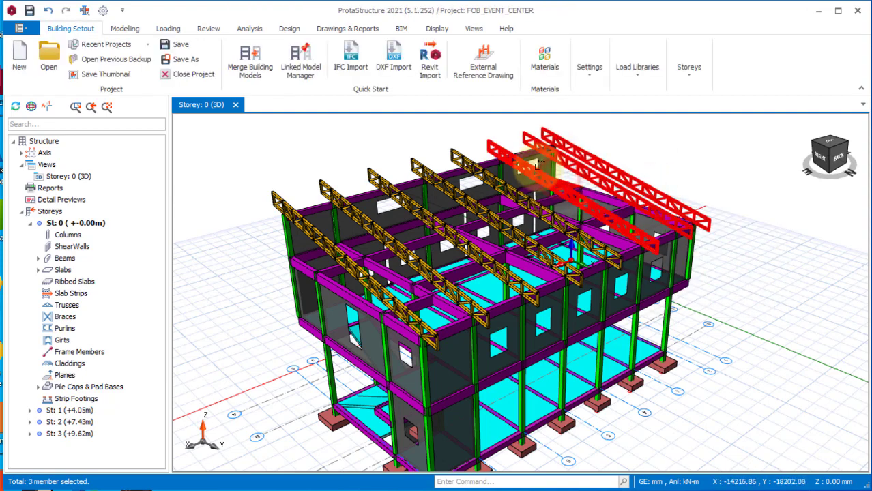
click(487, 169)
click(417, 167)
click(374, 176)
click(330, 190)
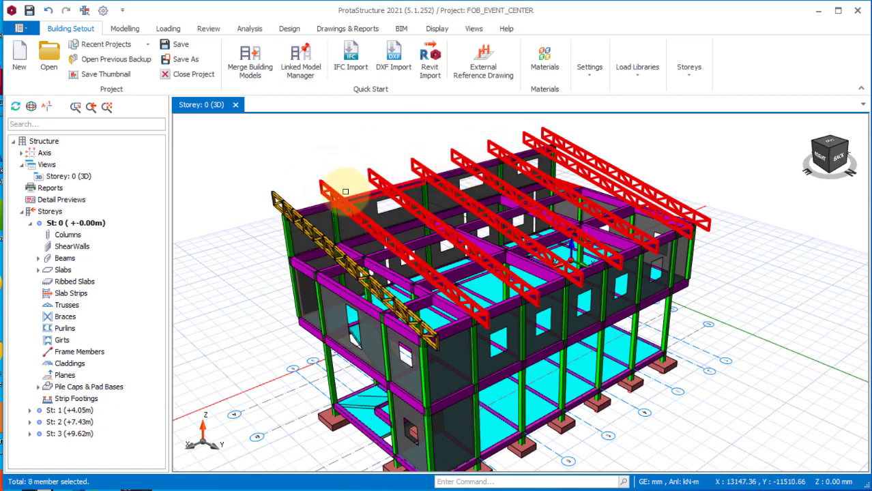
right_click(324, 178)
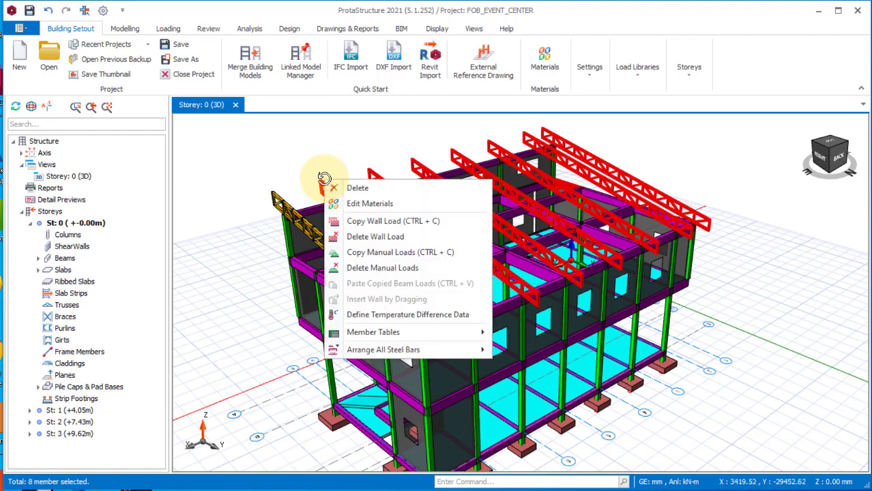
click(356, 188)
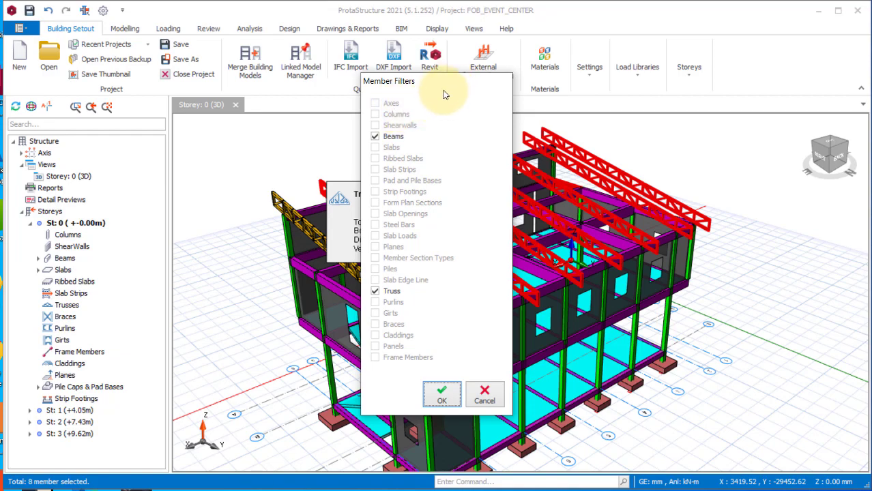
drag(460, 84, 741, 66)
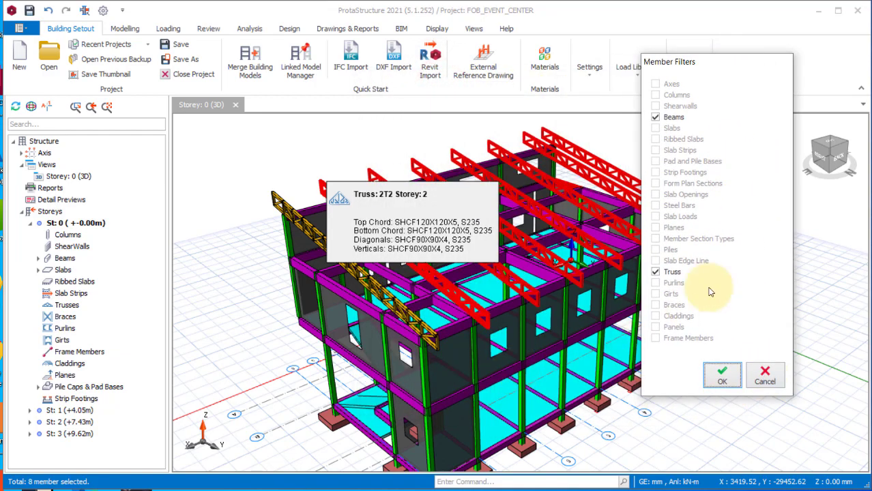
click(657, 120)
click(722, 374)
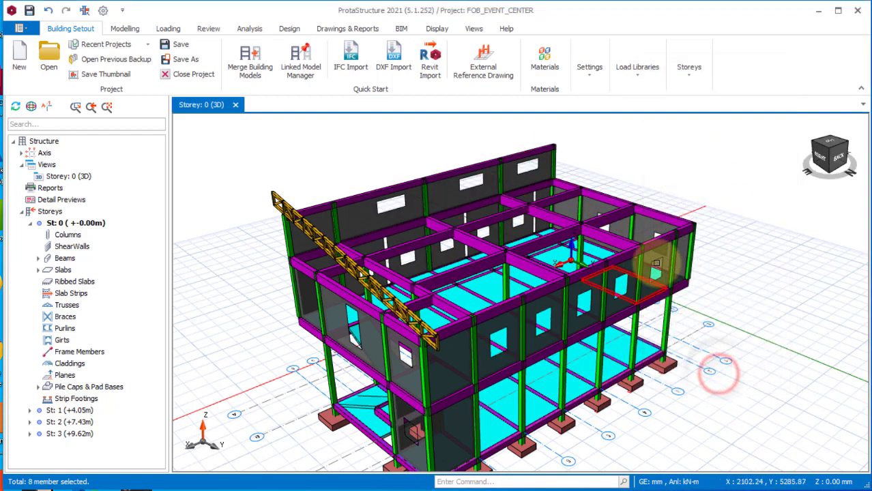
Step: Delete the transverse storey 2 beams beneath the roof, from the end truss across to the far end wall, with the Beams filter kept on
mouse_move(446, 339)
middle_down()
mouse_move(471, 329)
mouse_move(457, 336)
middle_up()
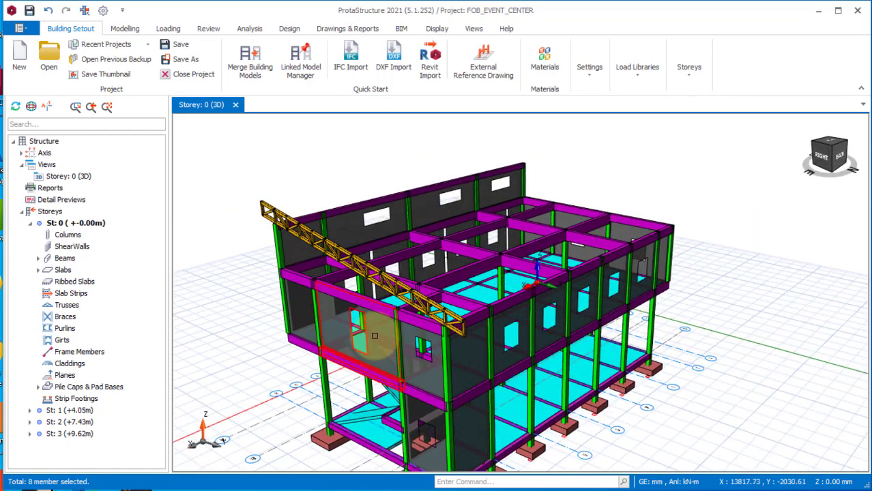
scroll(670, 231, up, 1)
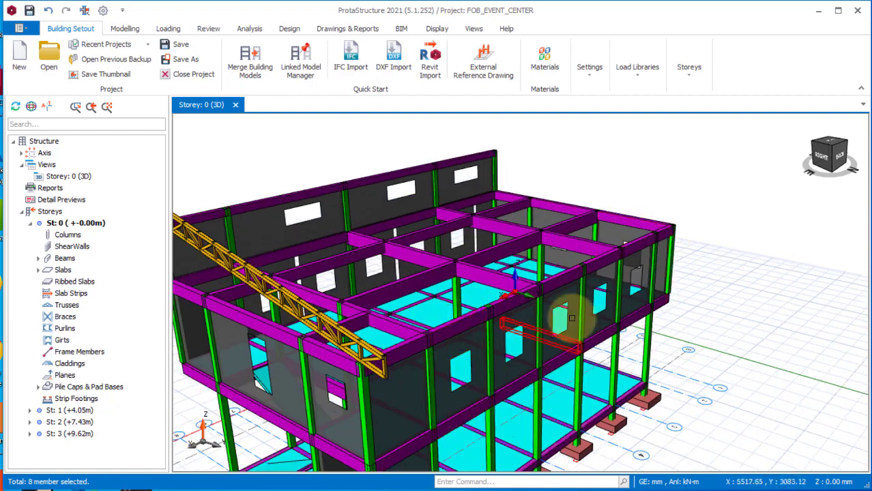
scroll(567, 316, down, 1)
scroll(361, 335, down, 1)
scroll(432, 344, up, 4)
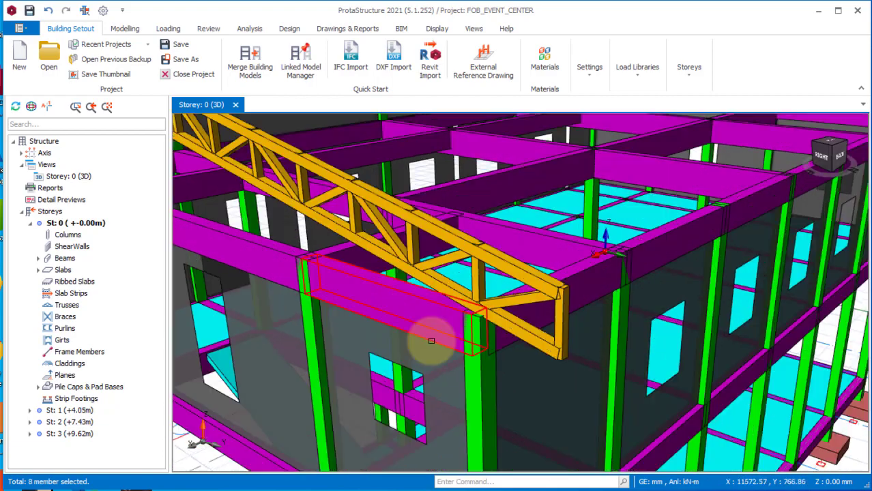
mouse_move(497, 315)
middle_down()
mouse_move(464, 343)
mouse_move(547, 343)
mouse_move(473, 346)
mouse_move(477, 339)
middle_up()
click(437, 273)
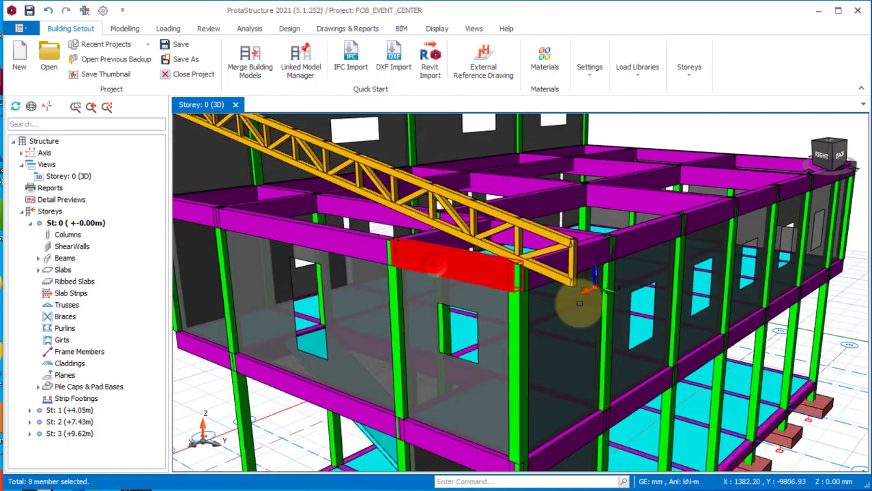
scroll(446, 327, down, 2)
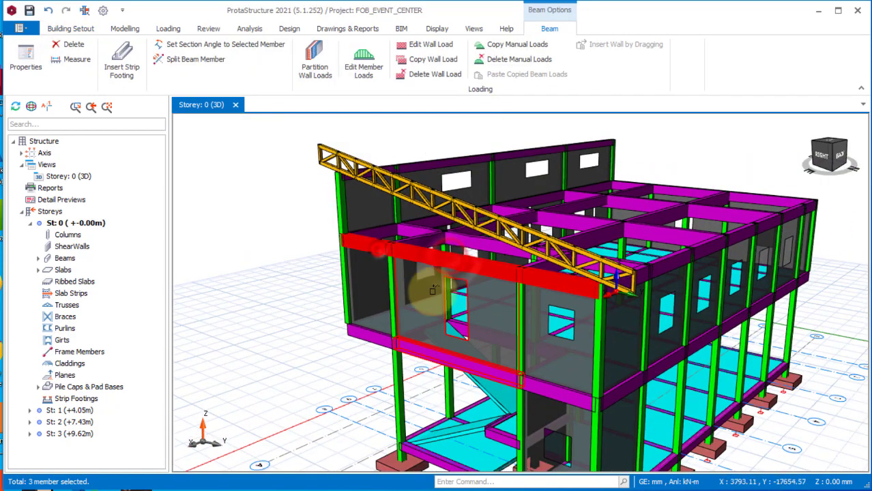
scroll(583, 275, up, 2)
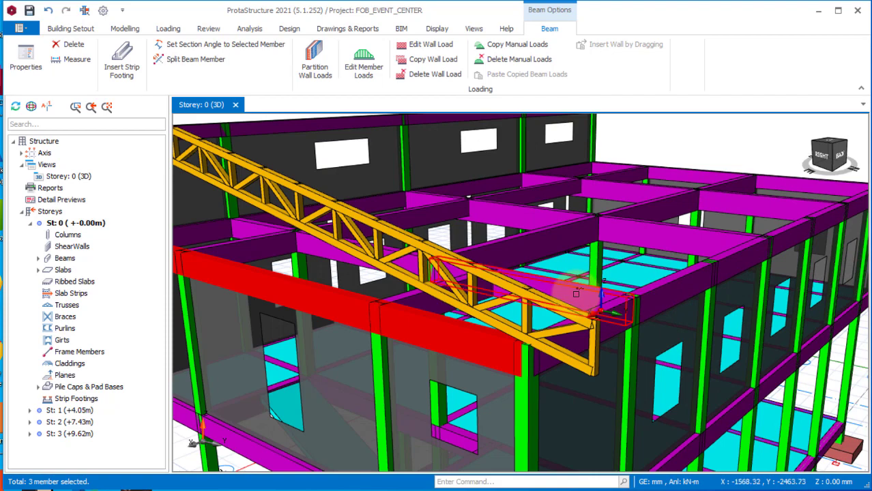
click(702, 228)
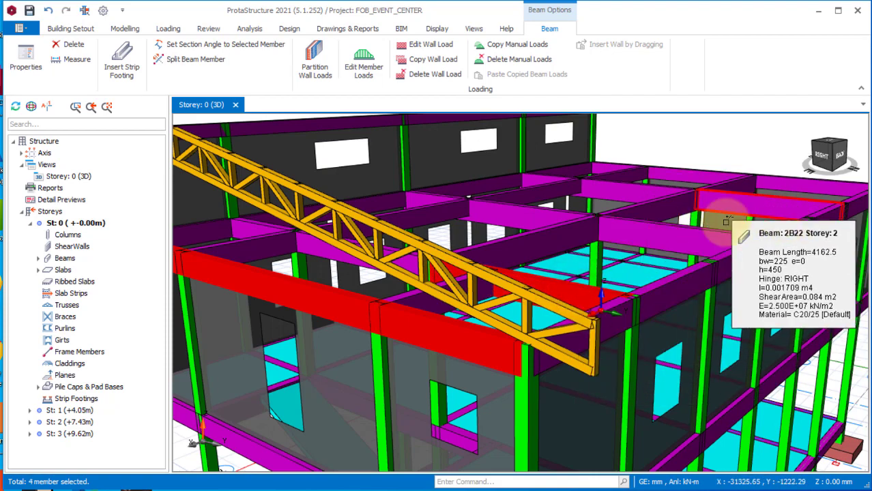
ctrl+click(684, 232)
ctrl+click(491, 218)
ctrl+click(441, 198)
scroll(423, 275, down, 3)
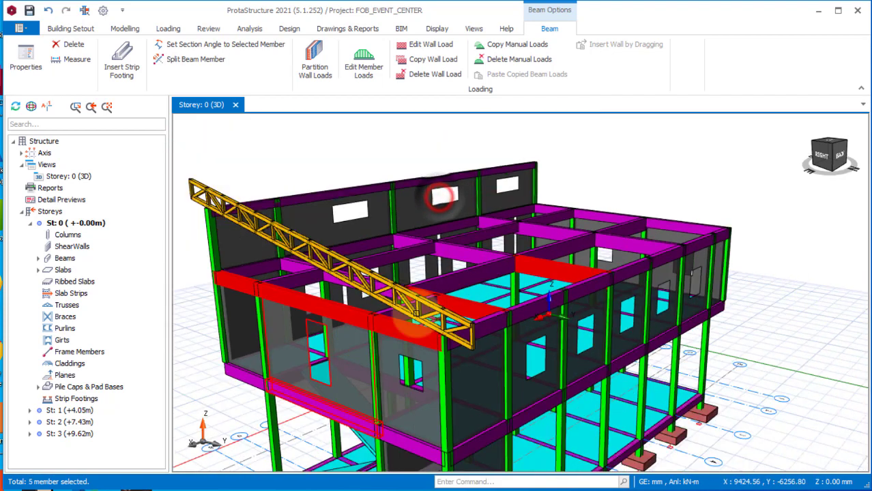
scroll(459, 231, up, 4)
ctrl+click(456, 232)
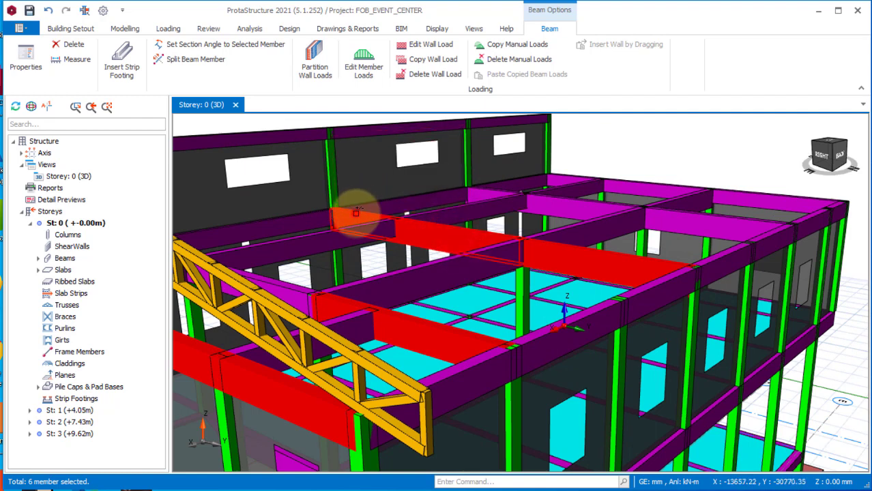
click(447, 233)
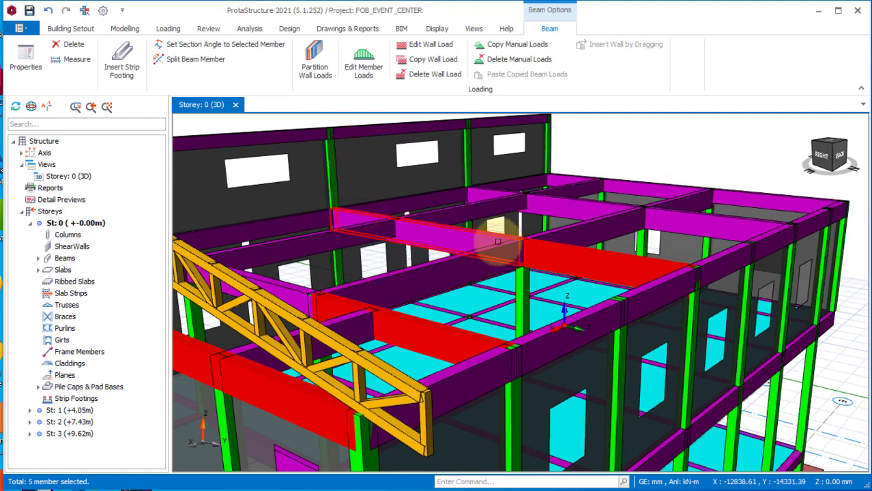
click(469, 232)
click(723, 216)
click(581, 196)
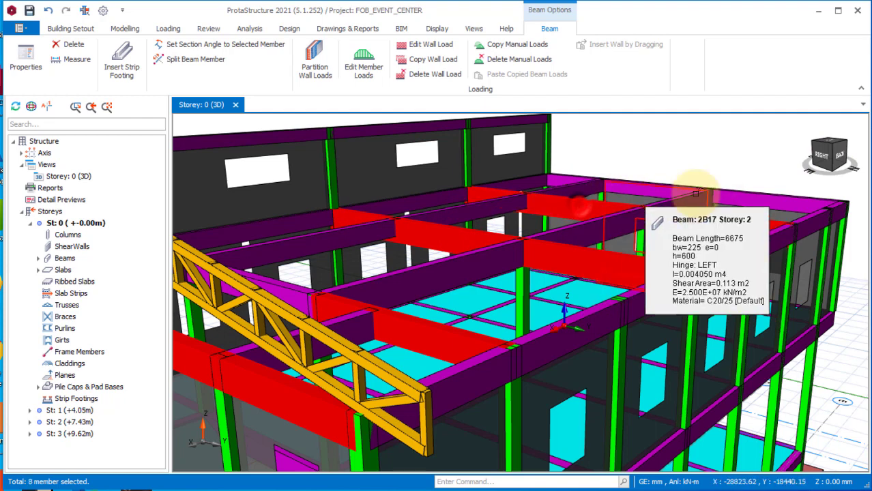
click(778, 200)
click(638, 181)
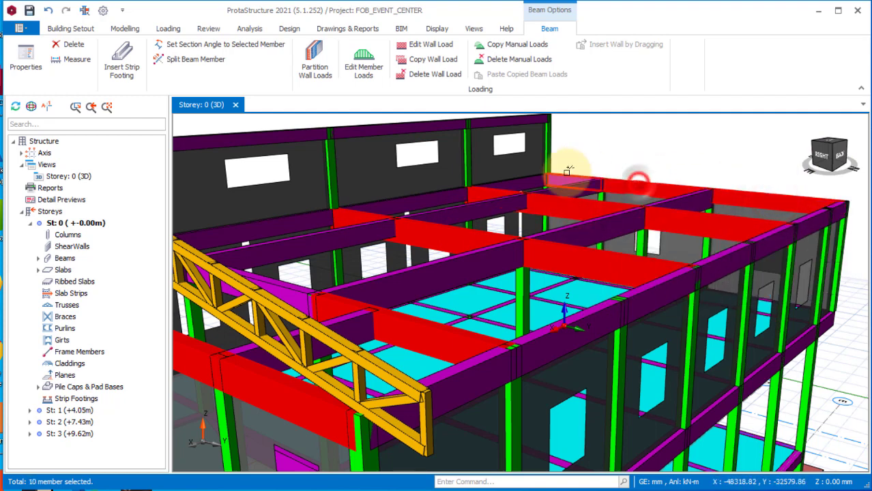
click(321, 133)
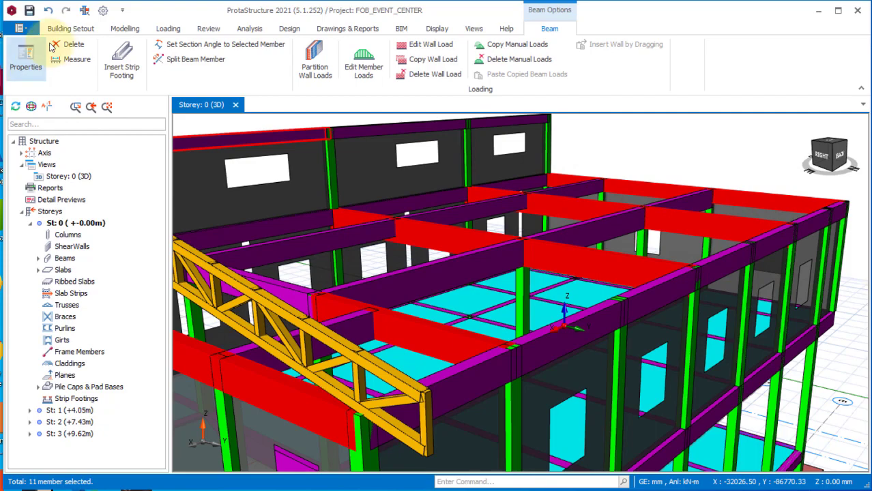
click(74, 45)
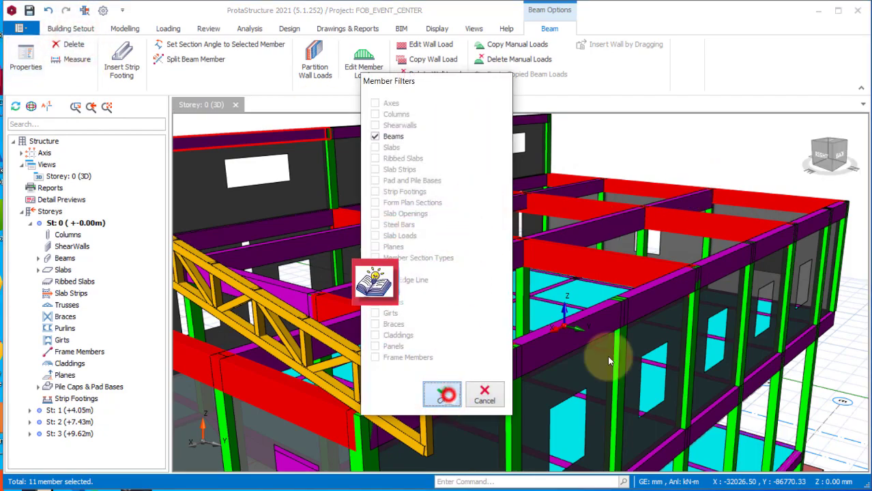
click(447, 395)
scroll(656, 238, down, 4)
mouse_move(543, 334)
middle_down()
mouse_move(577, 356)
mouse_move(553, 337)
middle_up()
scroll(528, 314, up, 5)
scroll(529, 313, down, 4)
scroll(534, 300, up, 3)
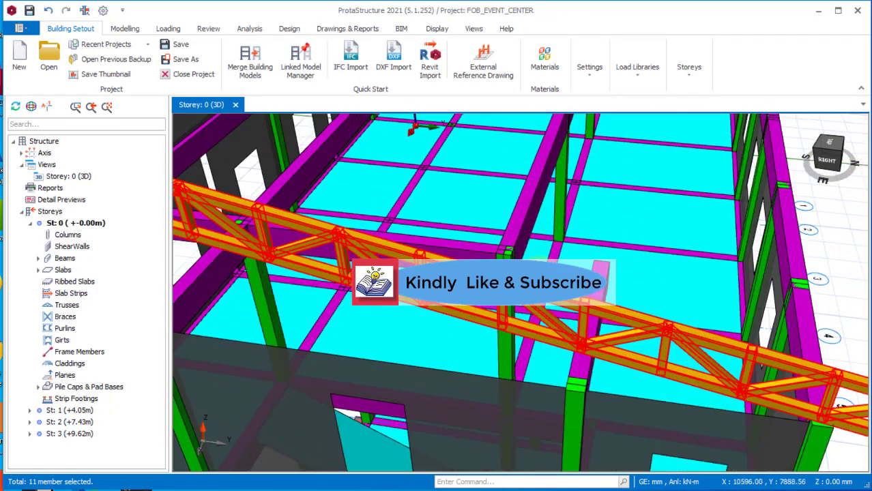
middle_drag(575, 356, 538, 362)
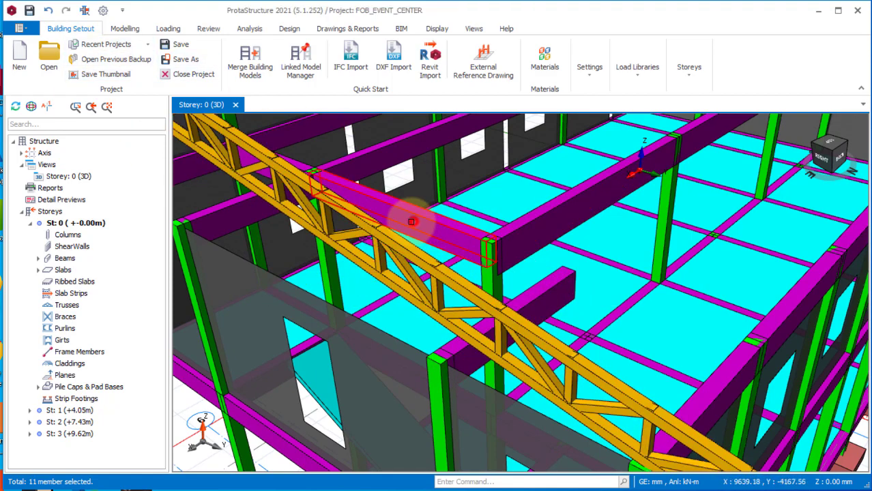
click(412, 221)
right_click(411, 220)
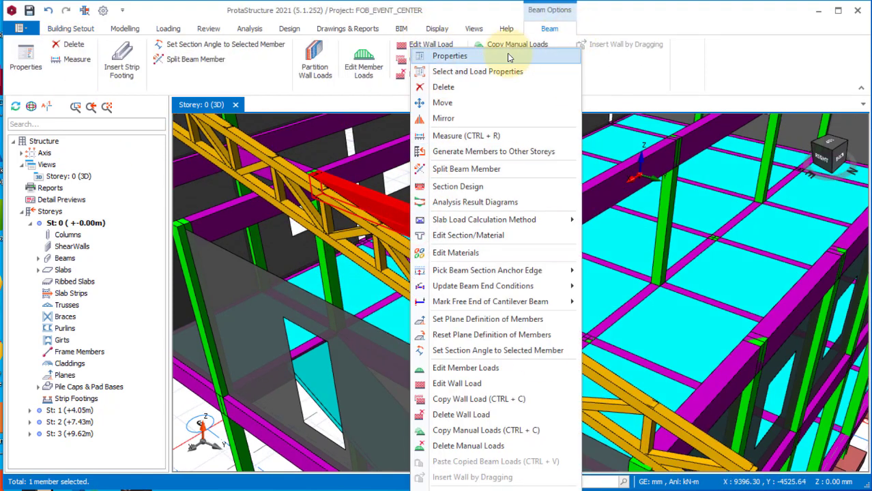
click(457, 56)
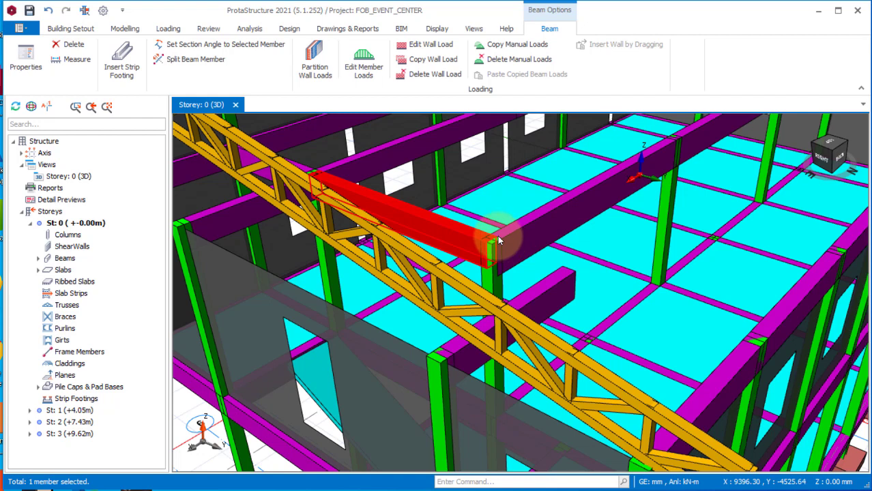
drag(867, 117, 764, 47)
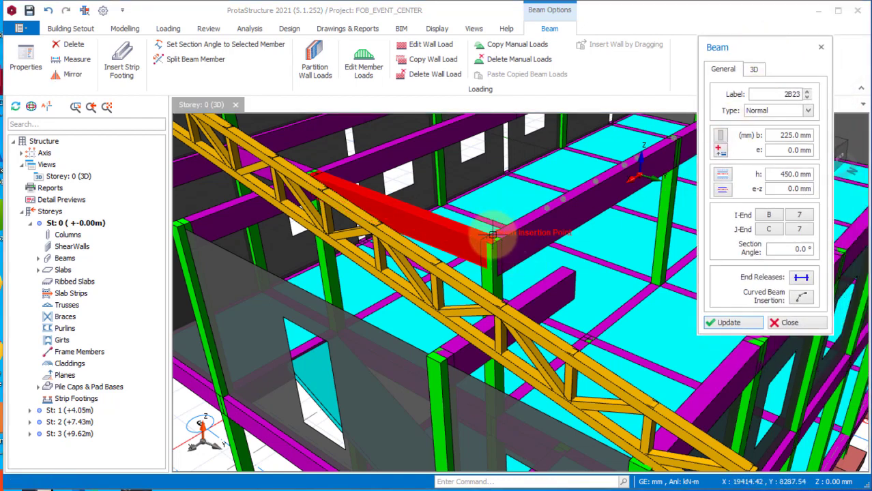
click(493, 234)
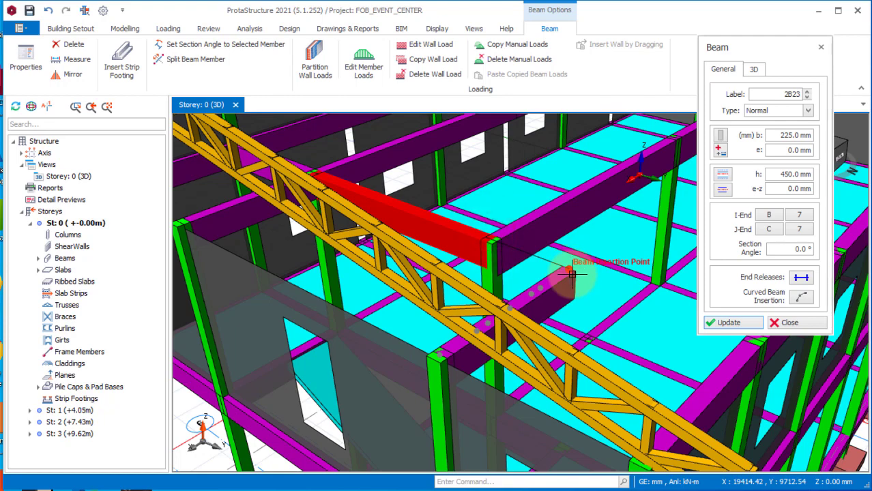
scroll(540, 217, down, 4)
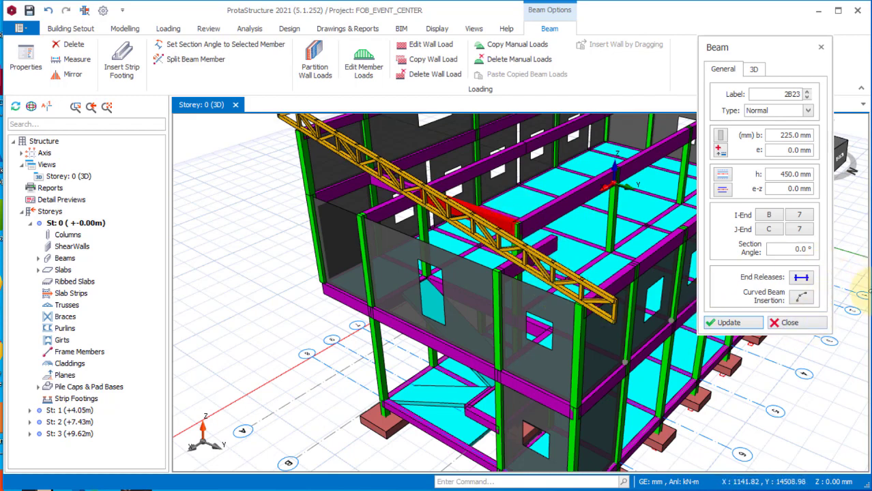
click(790, 323)
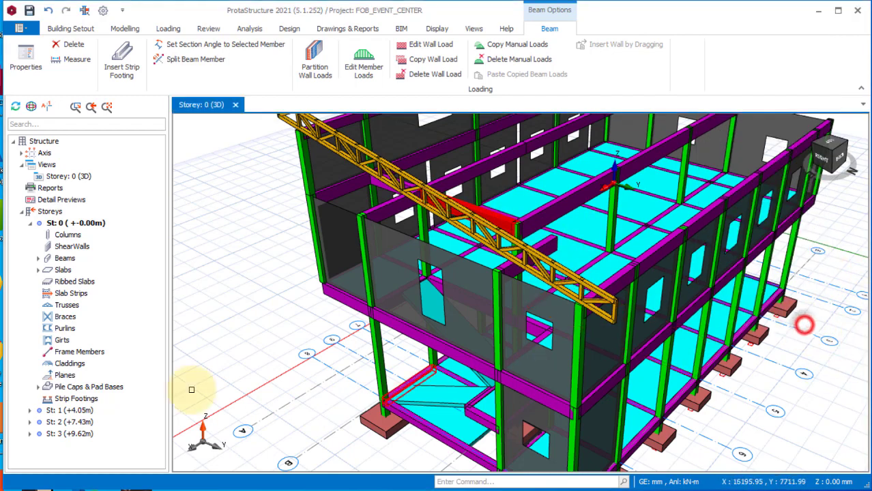
Step: Make storey 2 active and, from the transverse beam's properties, add a 225 x 450 mm beam along axis 7 from C to D
double_click(69, 422)
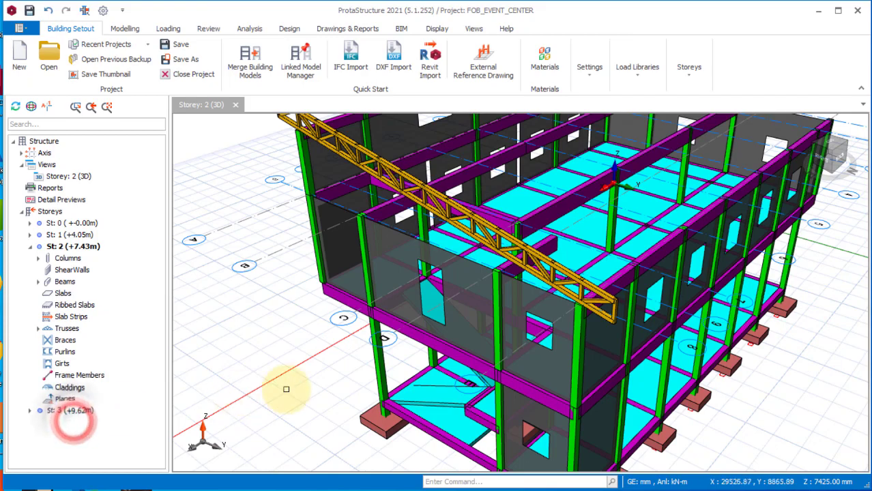
mouse_move(372, 385)
middle_down()
mouse_move(363, 348)
mouse_move(356, 379)
mouse_move(409, 399)
middle_up()
scroll(576, 205, up, 5)
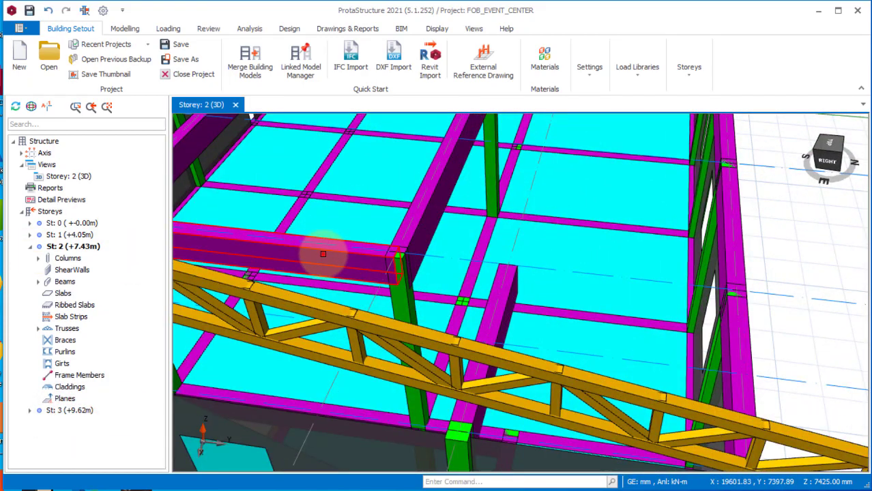
click(323, 253)
right_click(322, 251)
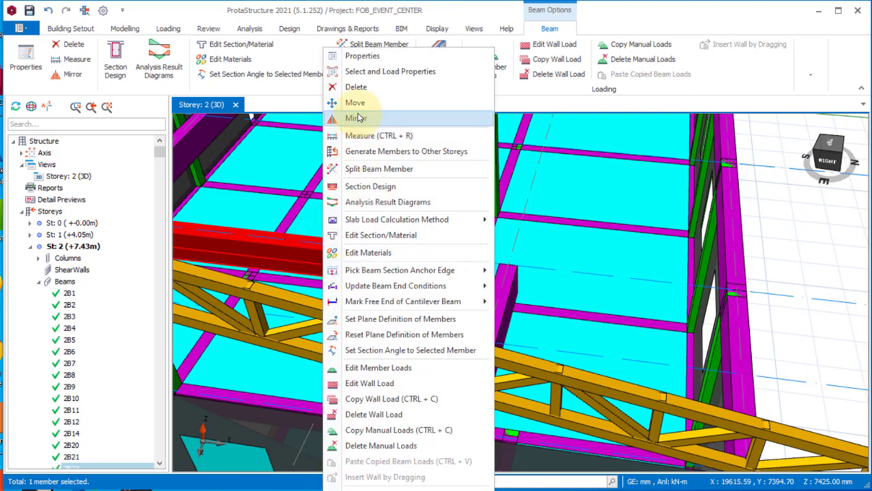
click(367, 58)
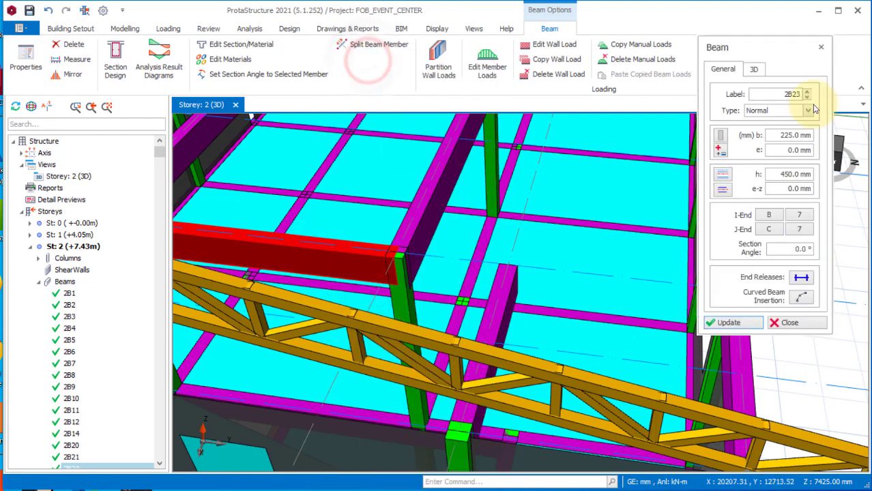
click(505, 263)
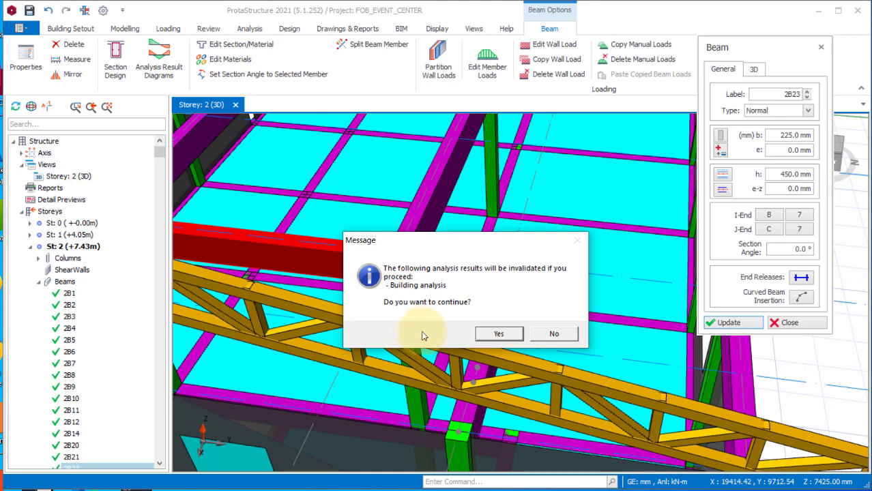
click(499, 335)
click(510, 265)
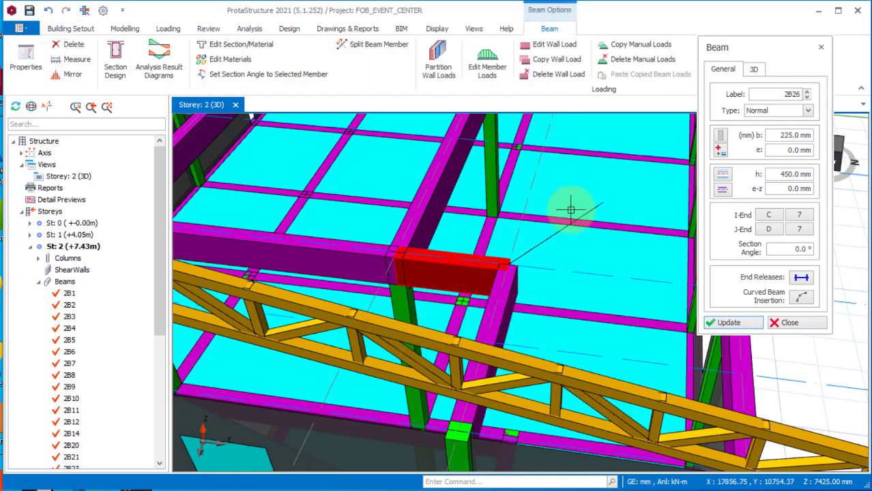
click(792, 323)
Step: Examine the remaining end truss, its supporting columns and the stripped roof frame from the right, back and front sides
mouse_move(462, 280)
middle_down()
mouse_move(384, 333)
mouse_move(292, 337)
mouse_move(438, 373)
mouse_move(453, 362)
mouse_move(393, 377)
mouse_move(421, 360)
middle_up()
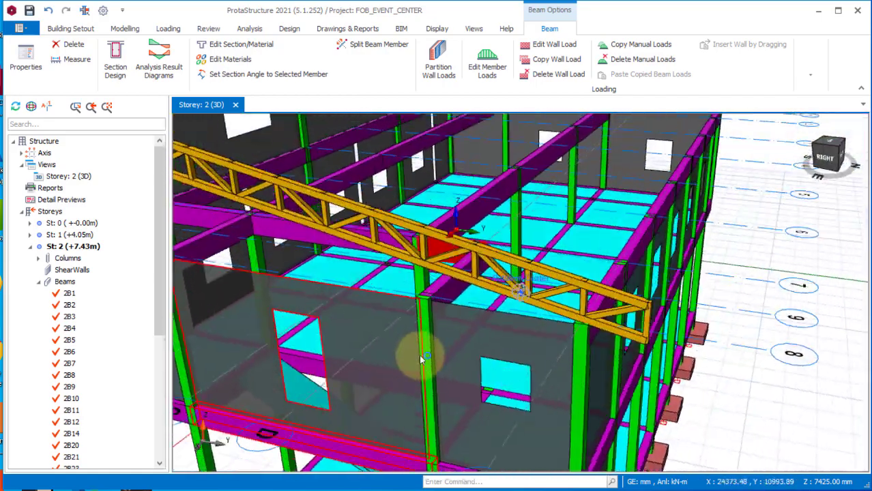
scroll(421, 360, down, 5)
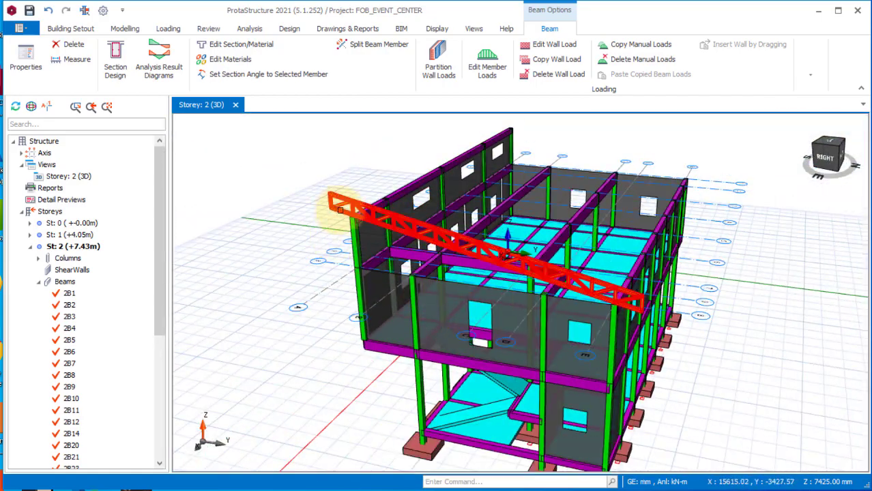
scroll(340, 209, up, 3)
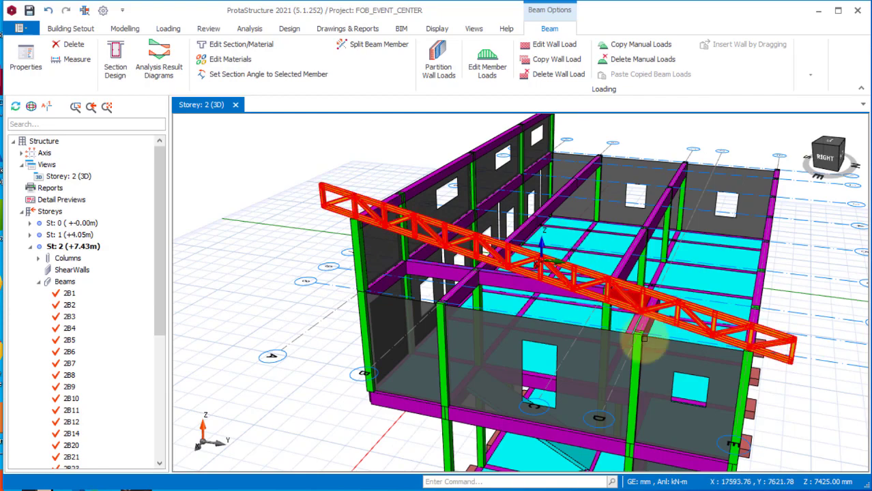
scroll(373, 295, down, 3)
scroll(497, 376, up, 3)
scroll(430, 302, down, 3)
middle_drag(432, 320, 536, 312)
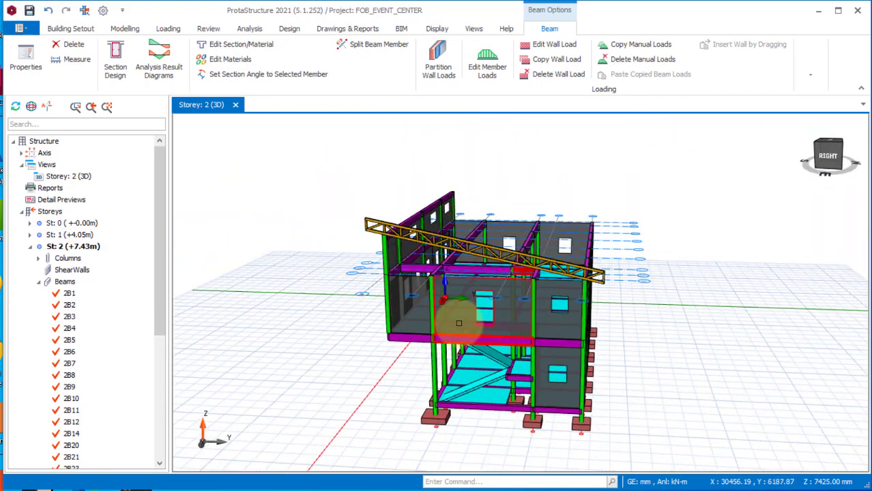
scroll(467, 339, up, 2)
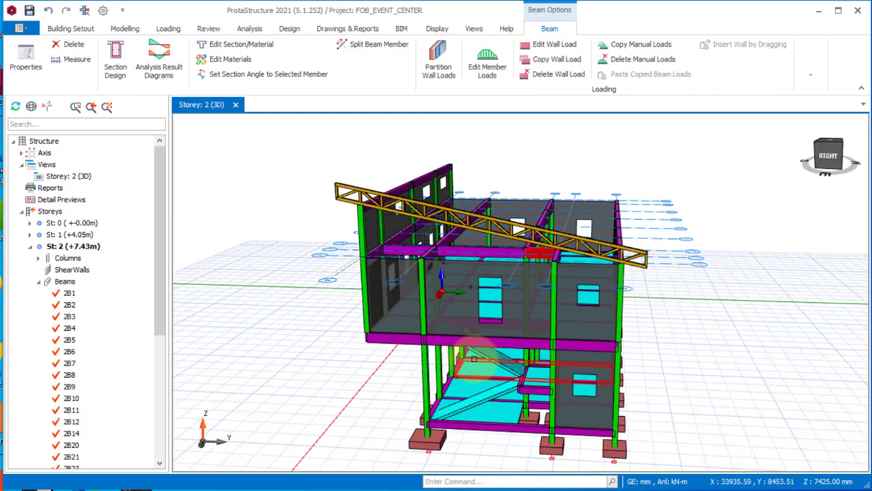
scroll(413, 383, up, 4)
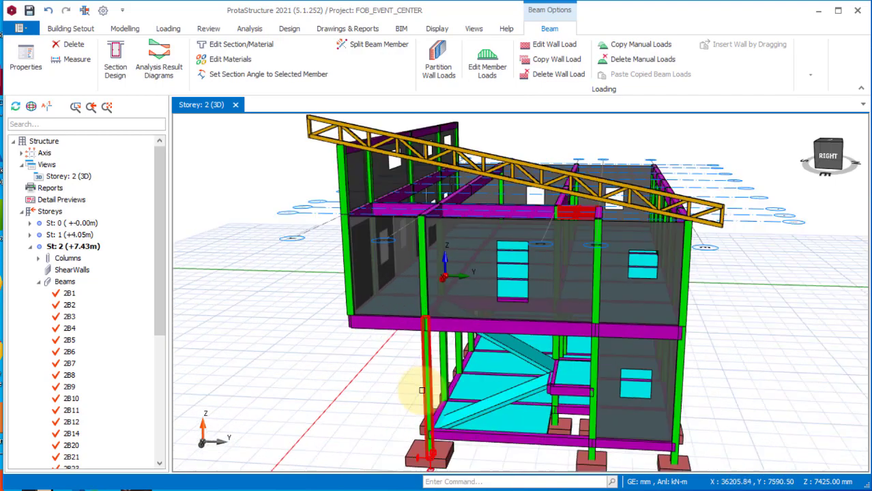
mouse_move(390, 315)
middle_down()
mouse_move(389, 364)
mouse_move(426, 369)
middle_up()
scroll(427, 370, down, 4)
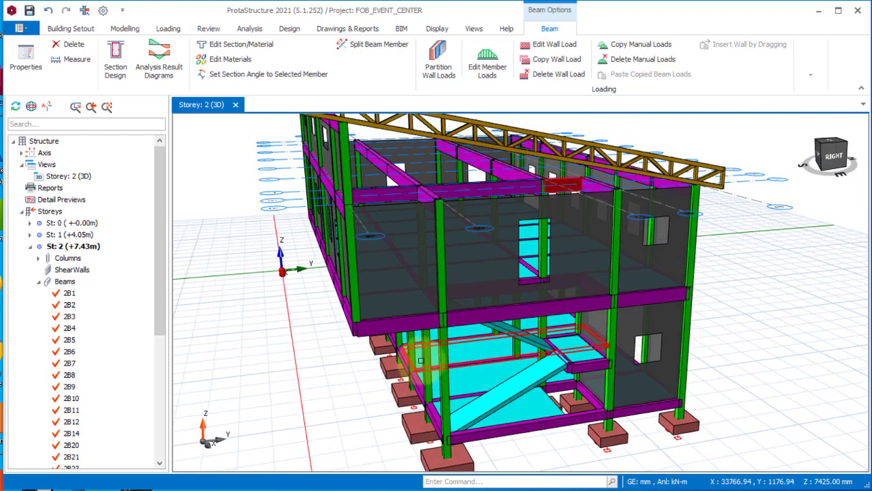
middle_drag(502, 410, 508, 358)
scroll(681, 228, up, 3)
scroll(440, 394, down, 1)
scroll(439, 394, down, 6)
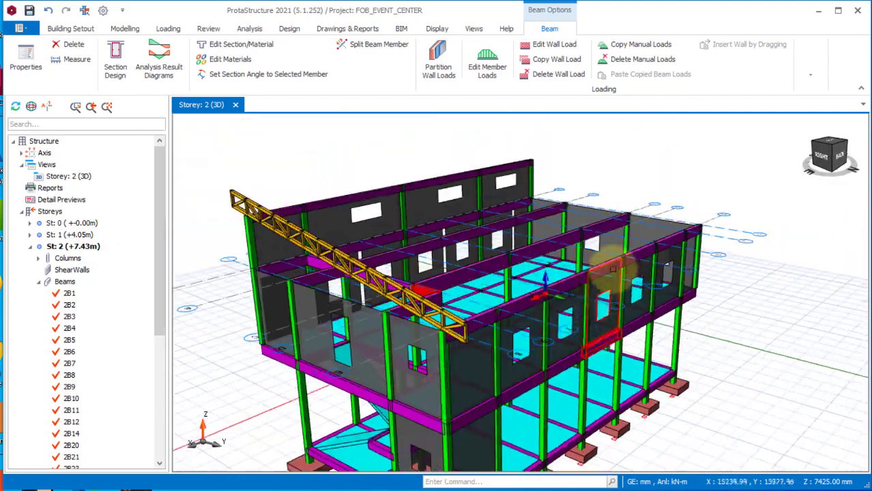
scroll(538, 406, up, 3)
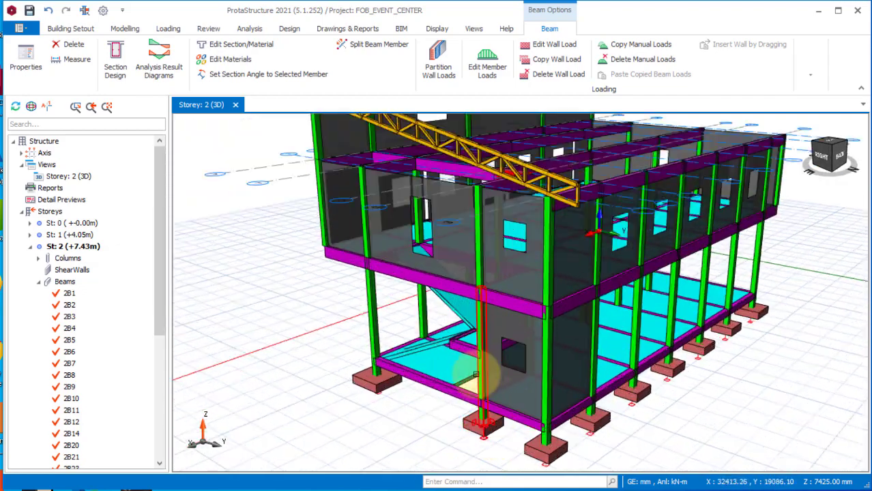
scroll(561, 397, up, 2)
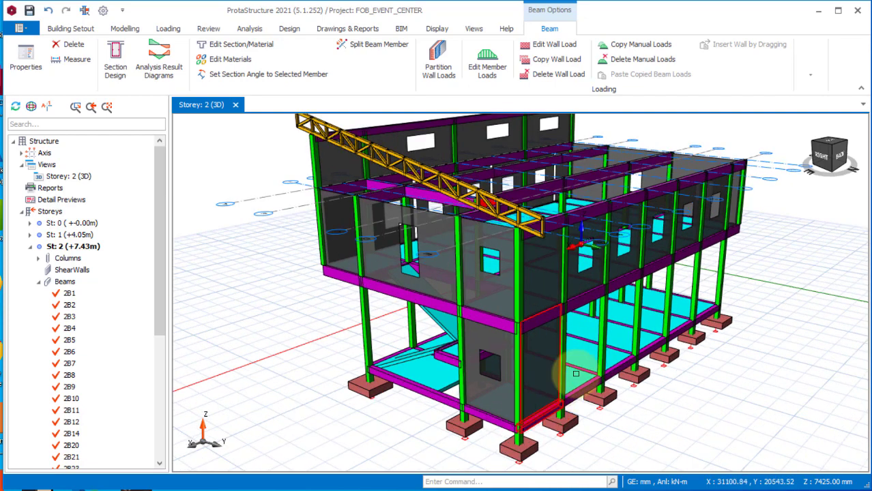
mouse_move(586, 372)
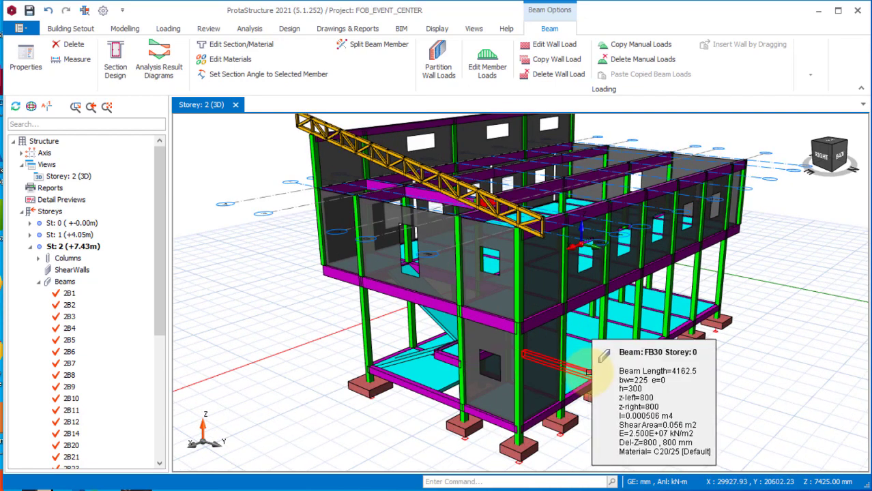
mouse_move(337, 370)
middle_down()
mouse_move(452, 356)
mouse_move(473, 363)
middle_up()
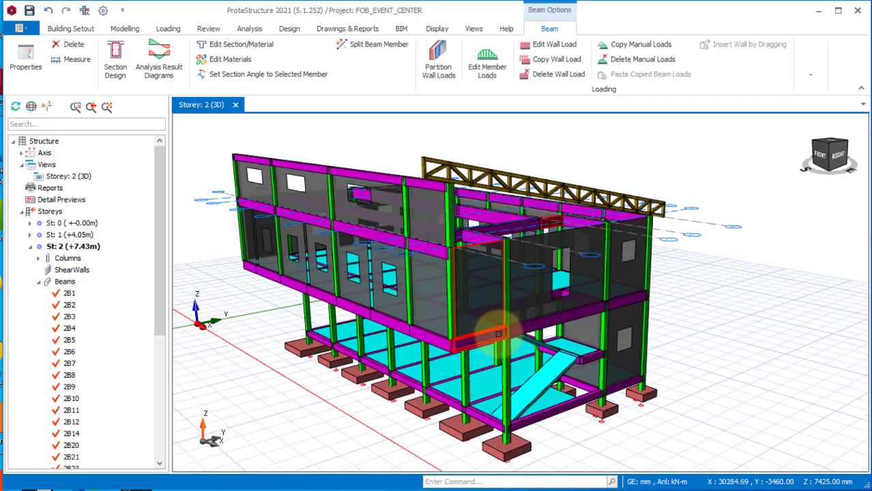
scroll(479, 284, up, 2)
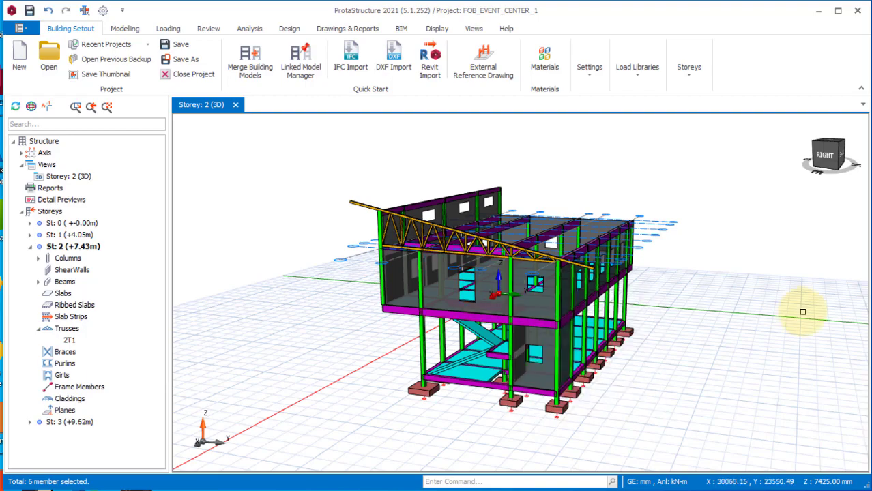
Step: Inspect the new sloping truss at the end frame in FOB_EVENT_CENTER_1 and open its properties
scroll(418, 205, up, 2)
middle_drag(409, 218, 425, 309)
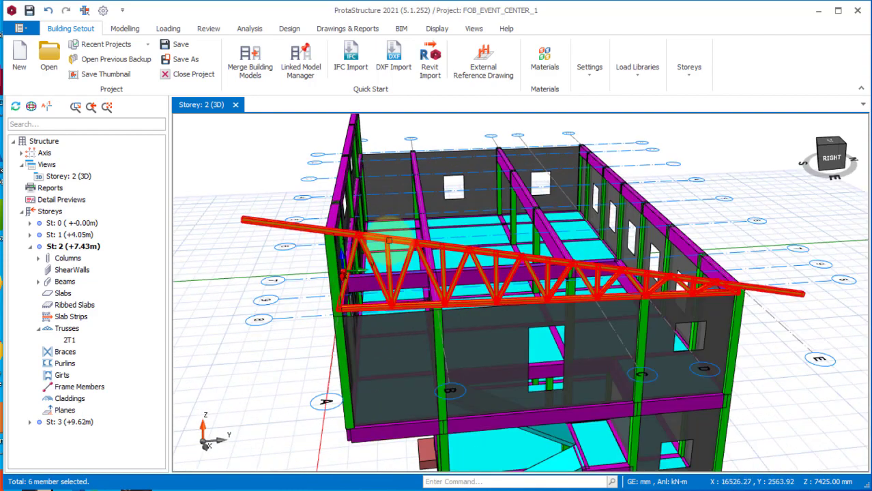
scroll(452, 266, down, 3)
scroll(452, 266, up, 2)
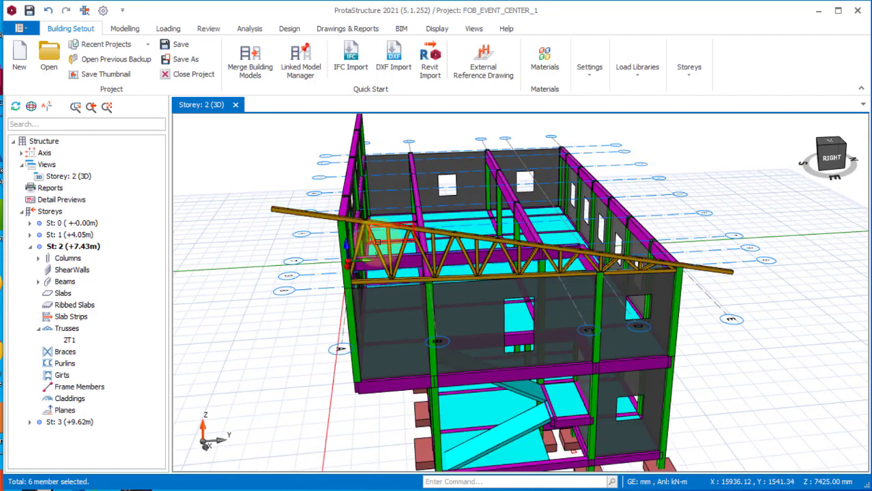
scroll(373, 216, up, 2)
middle_drag(386, 232, 407, 219)
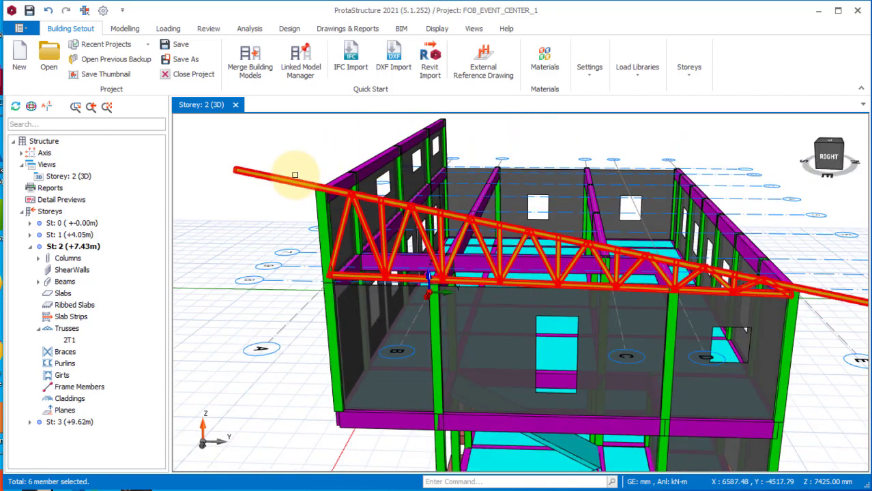
click(293, 177)
right_click(293, 177)
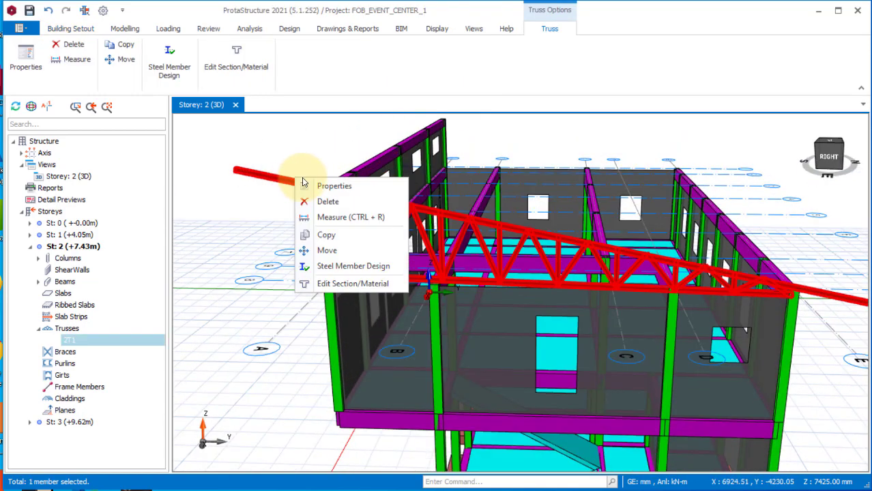
click(318, 186)
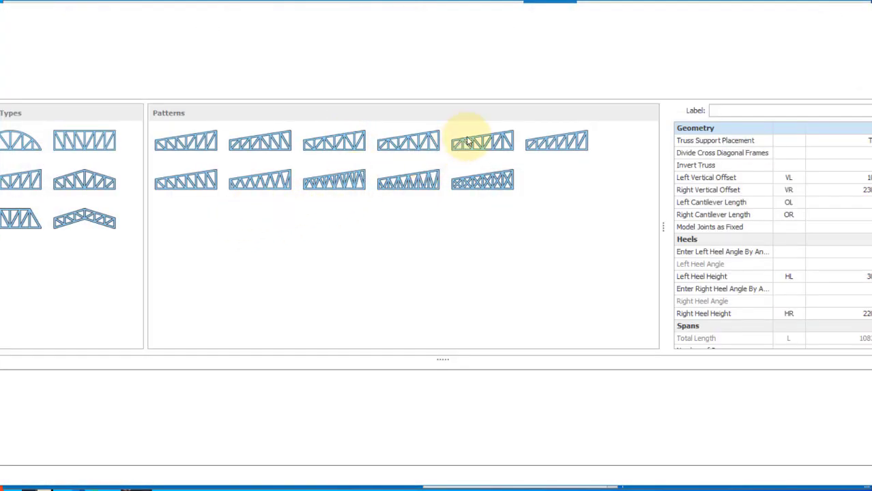
Step: Examine the truss's pattern, geometry settings and preview in the Truss Generator
click(468, 142)
drag(871, 148, 860, 148)
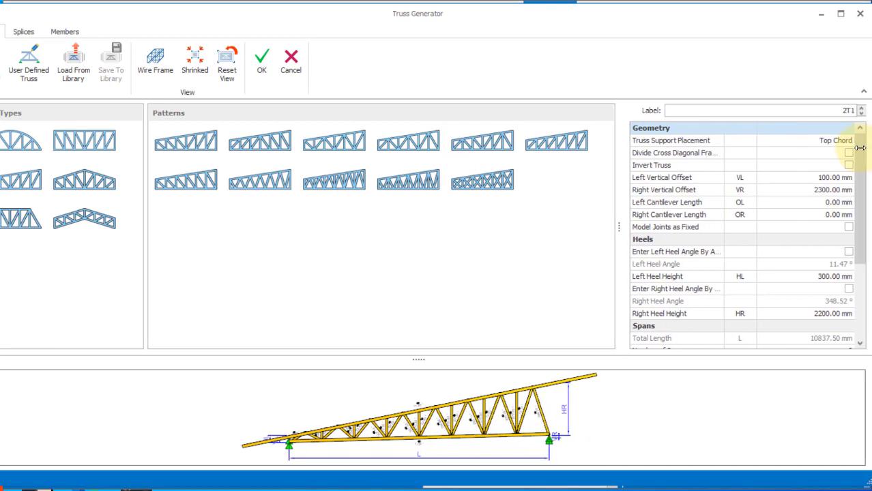
drag(747, 21, 784, 22)
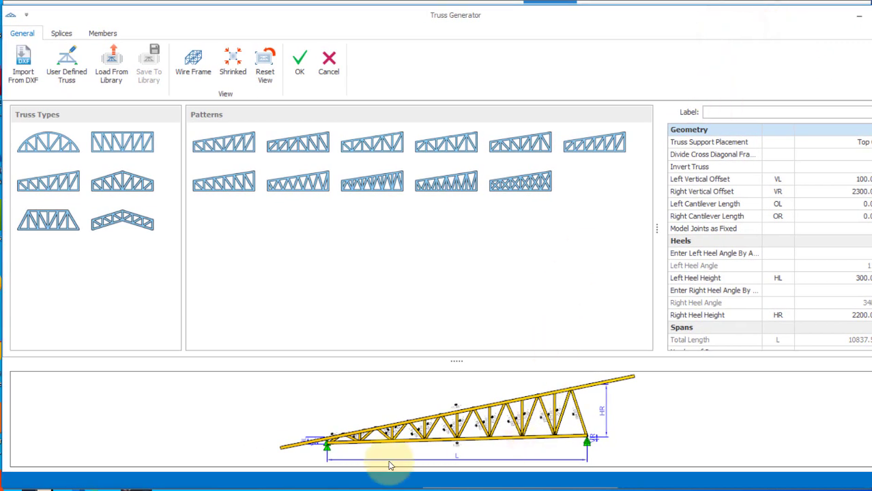
middle_drag(558, 433, 432, 401)
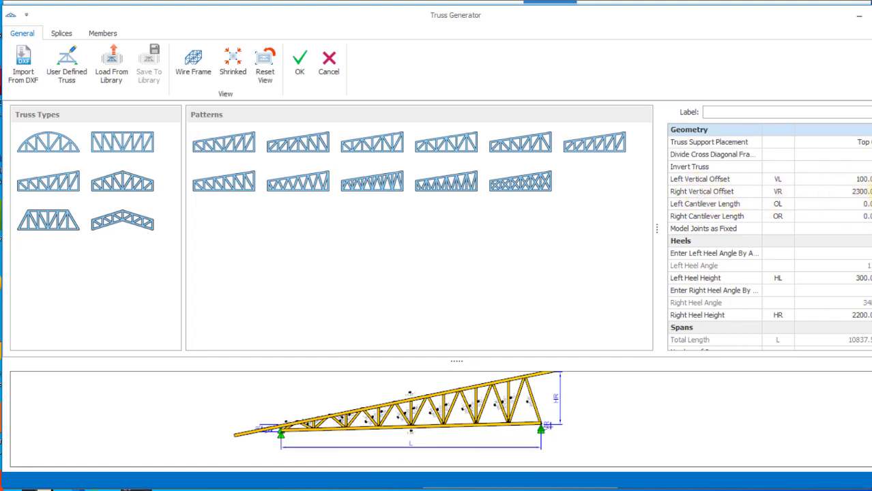
Step: Set the sloping truss's top chord left and right extensions to 1000 mm
scroll(869, 192, down, 3)
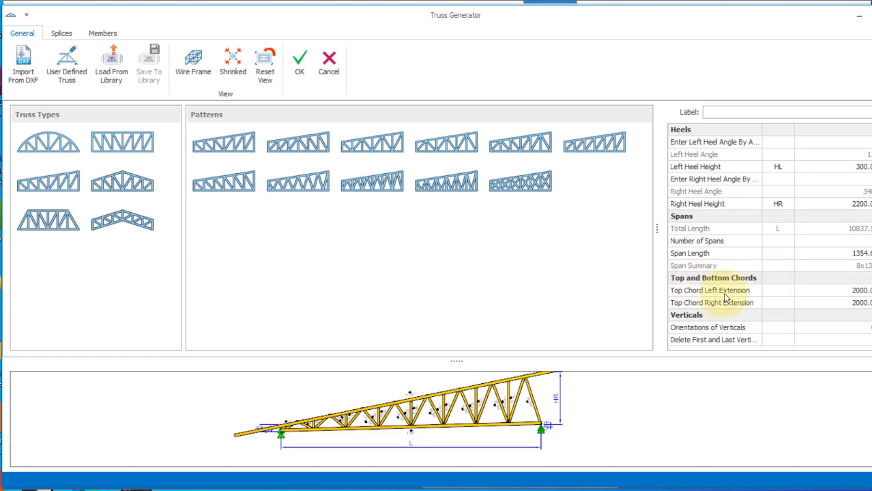
click(854, 294)
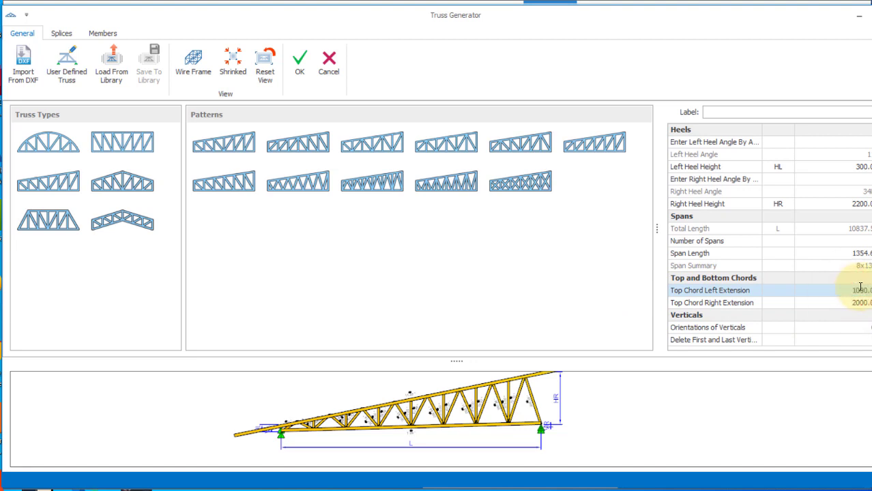
click(853, 304)
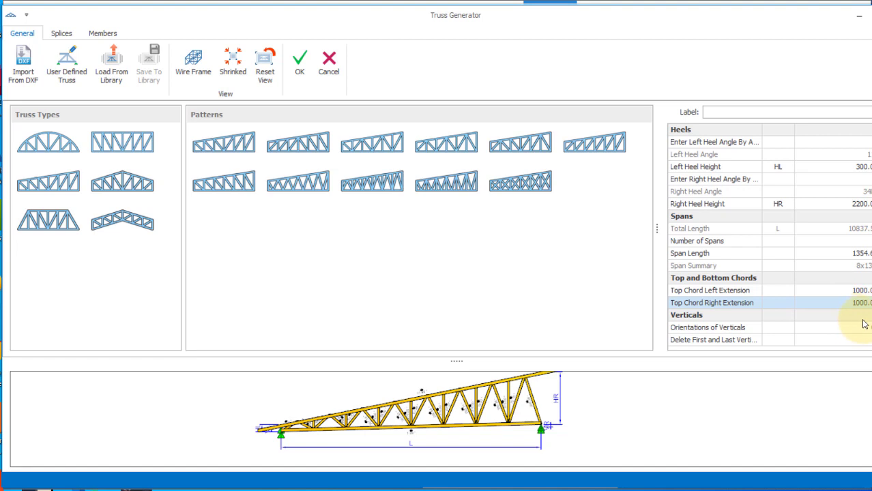
click(852, 271)
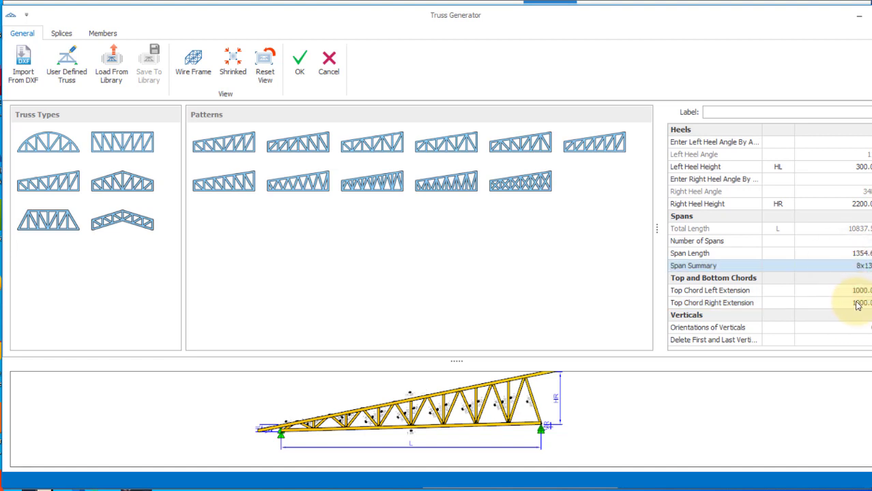
scroll(401, 430, down, 3)
scroll(418, 414, up, 3)
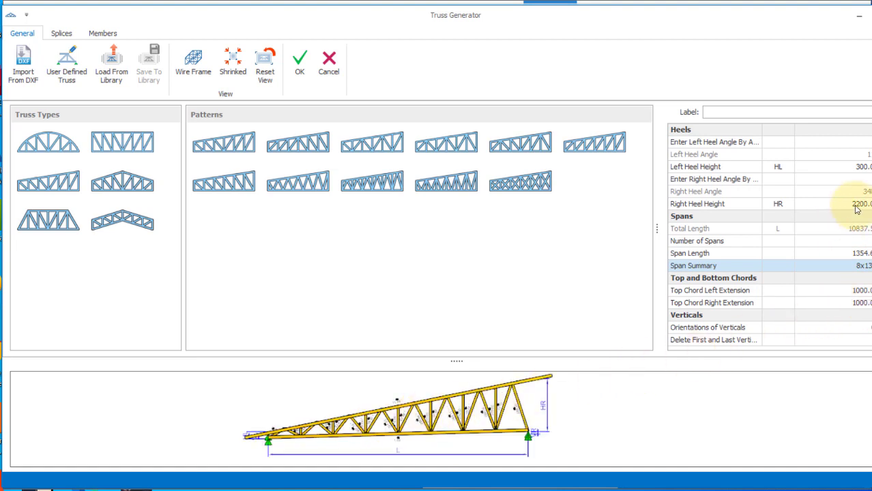
Step: Check the truss's geometry, heel and span settings against the preview and accept the edited truss
scroll(846, 198, up, 3)
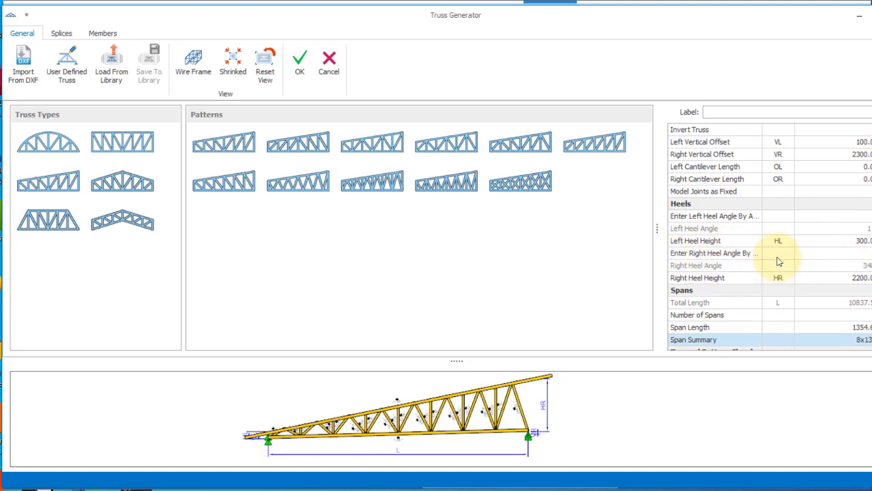
scroll(243, 447, up, 5)
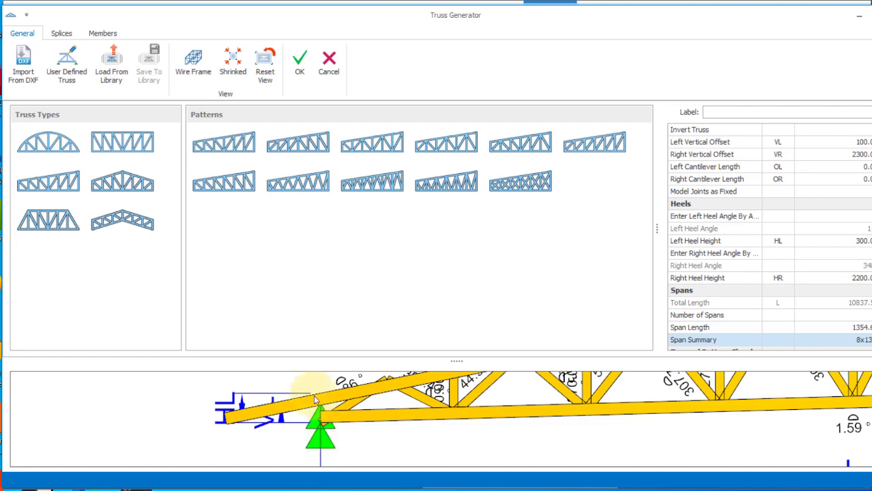
scroll(297, 427, down, 6)
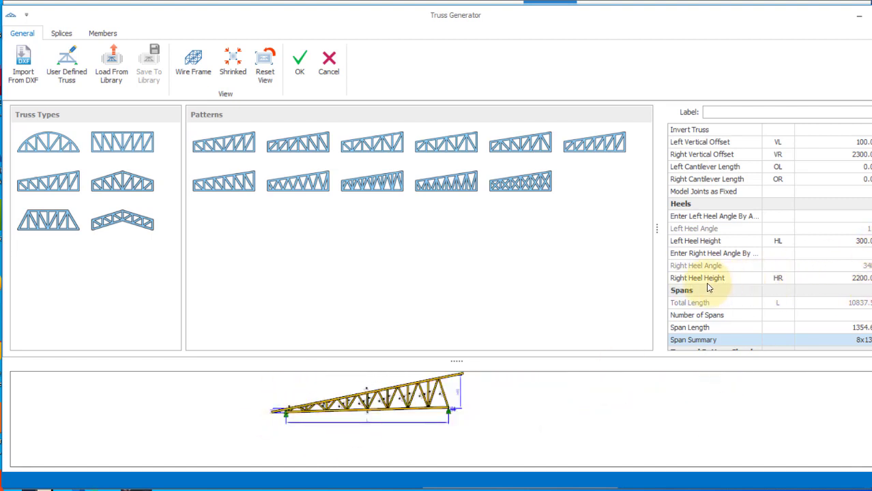
scroll(468, 427, up, 4)
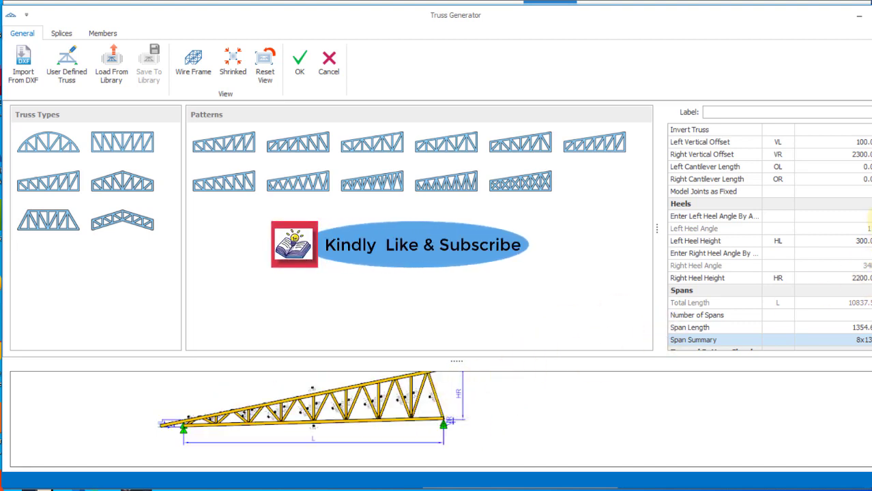
scroll(769, 237, up, 1)
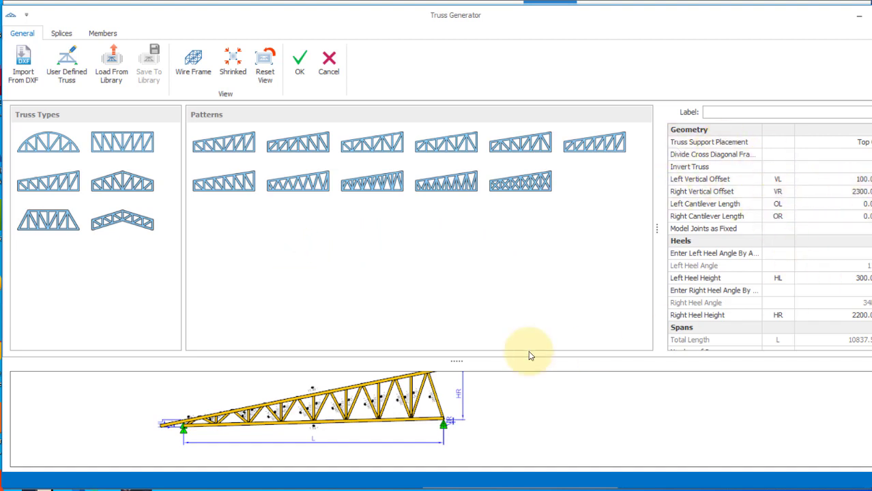
scroll(183, 426, up, 5)
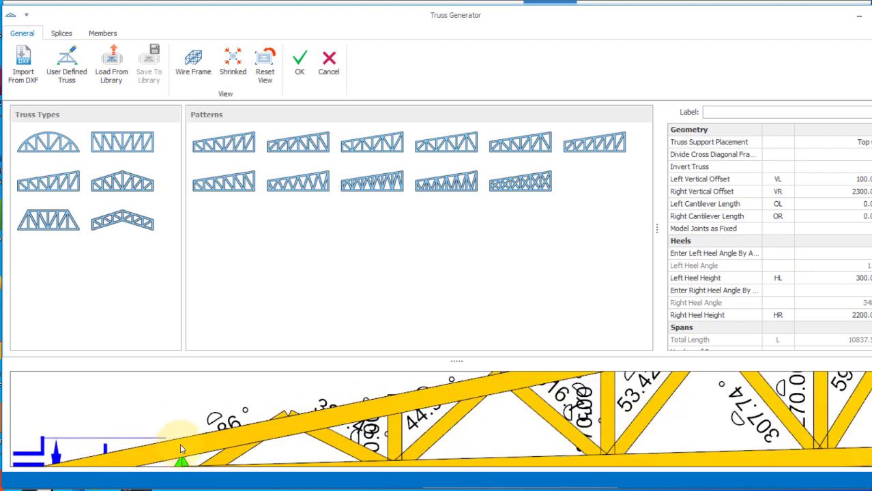
scroll(193, 425, down, 6)
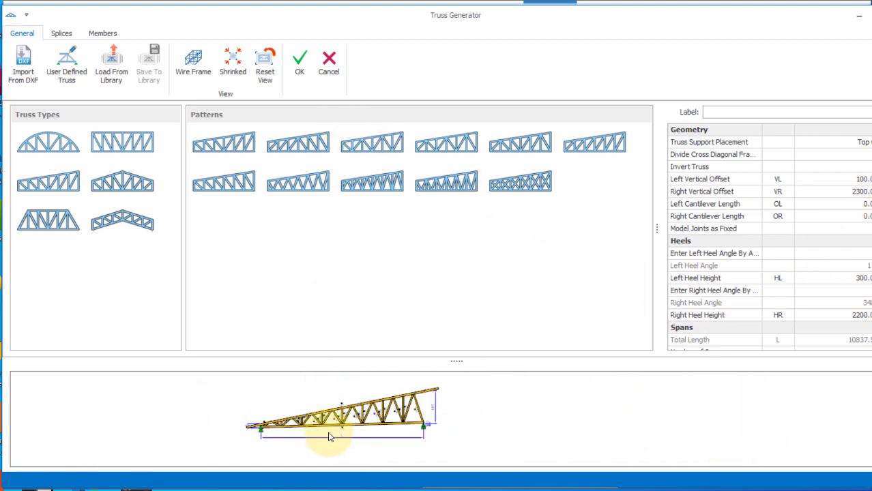
scroll(297, 405, up, 3)
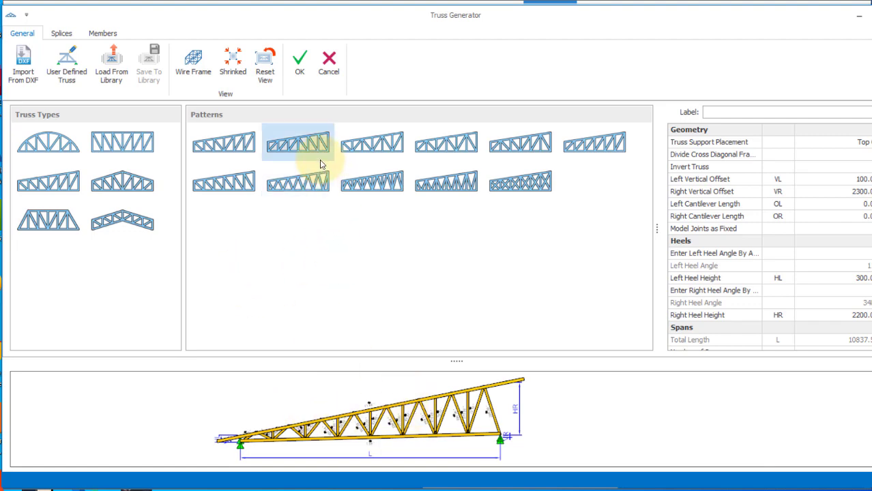
click(299, 61)
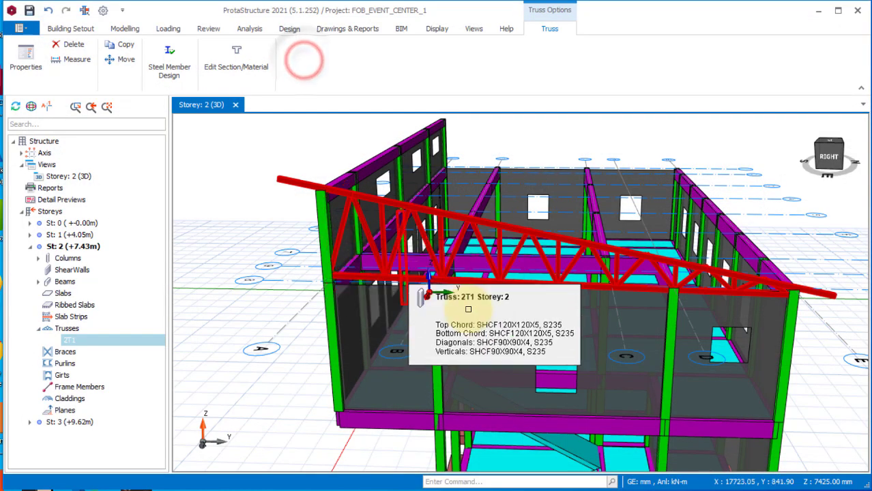
Step: Examine the edited end truss and its supports in the storey 2 3D view from the right, back and left sides
scroll(806, 312, up, 3)
scroll(642, 272, down, 4)
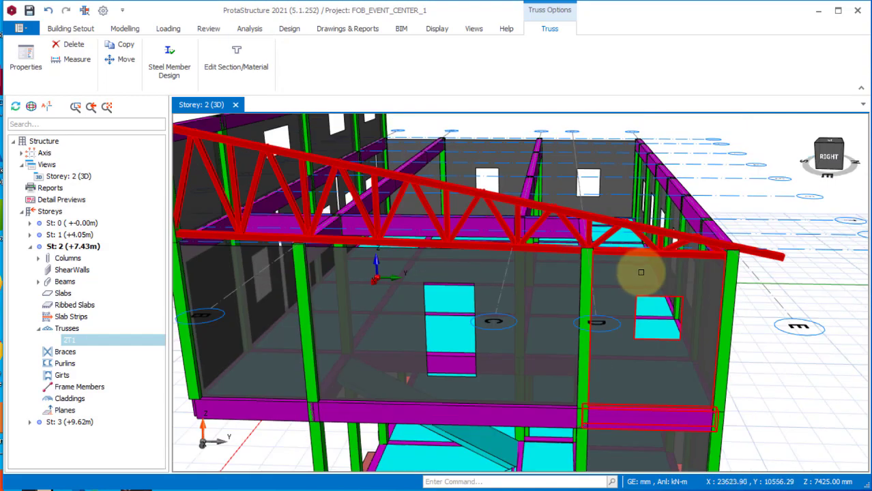
middle_drag(677, 294, 483, 234)
scroll(519, 174, up, 2)
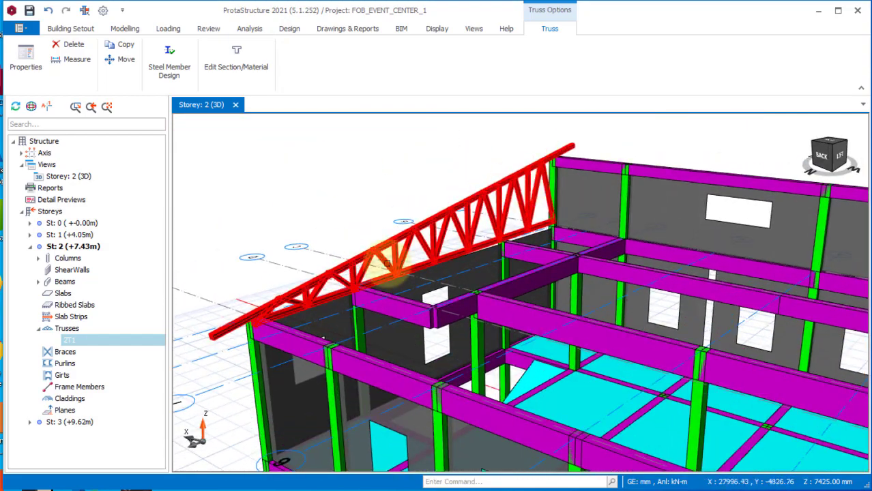
middle_drag(293, 335, 545, 249)
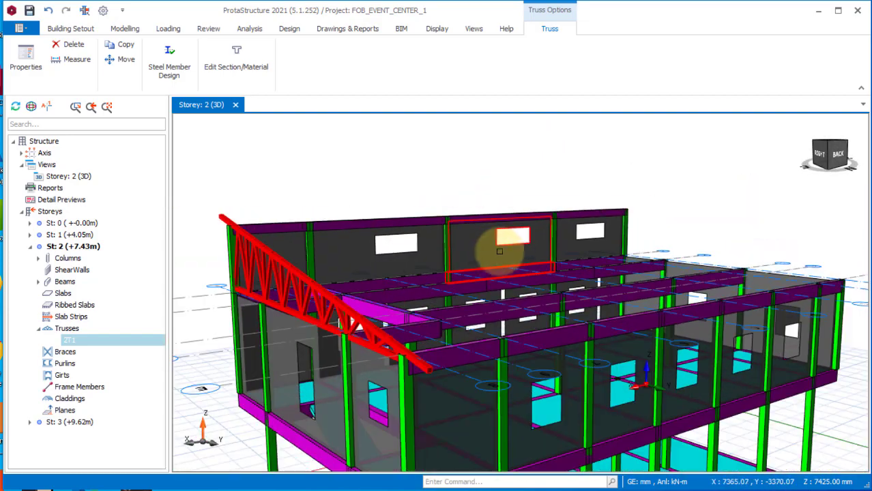
scroll(444, 273, down, 2)
scroll(627, 284, down, 2)
middle_drag(635, 284, 702, 343)
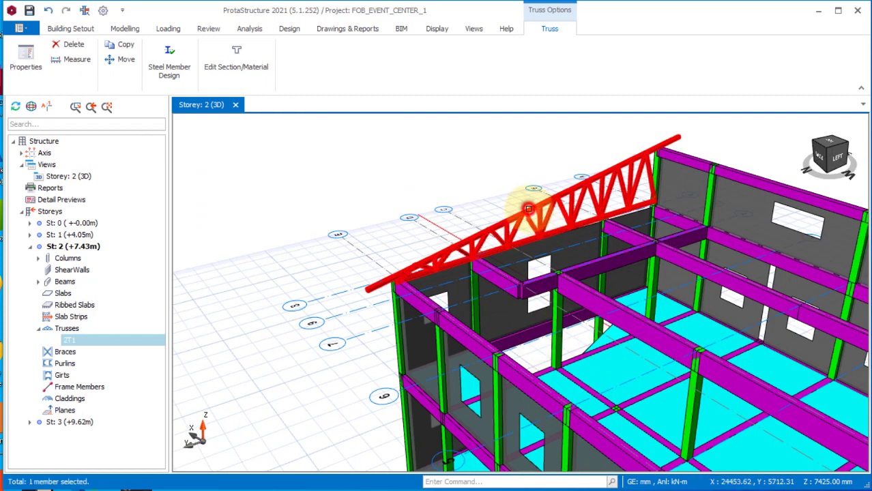
Step: Copy the sloping truss from its end-frame base point to the next two column lines
right_click(529, 209)
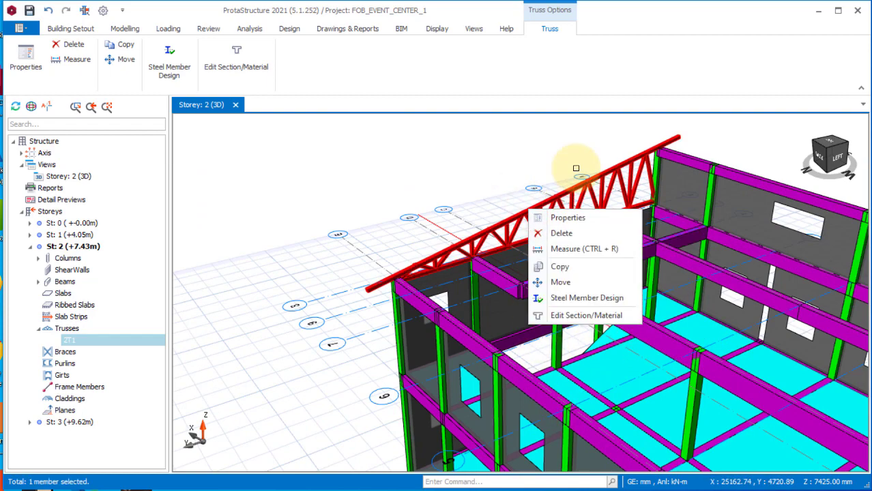
click(560, 282)
scroll(372, 331, up, 2)
middle_drag(359, 284, 462, 290)
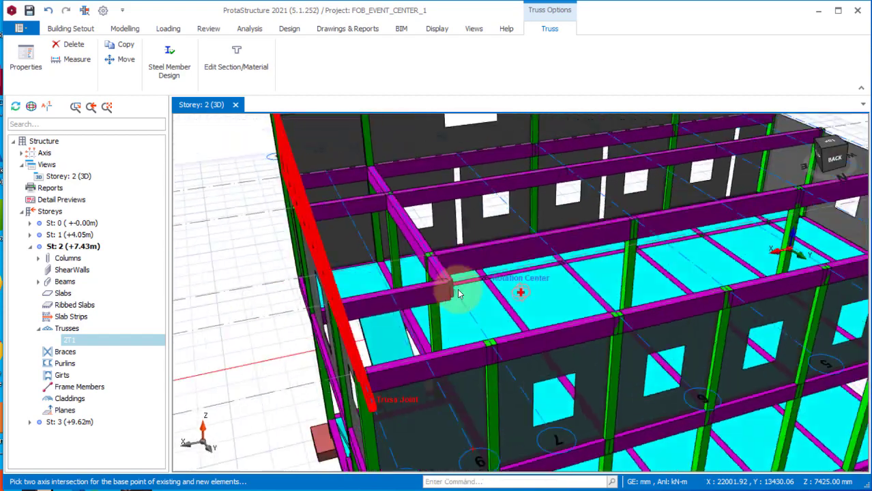
scroll(432, 359, up, 2)
scroll(415, 365, down, 3)
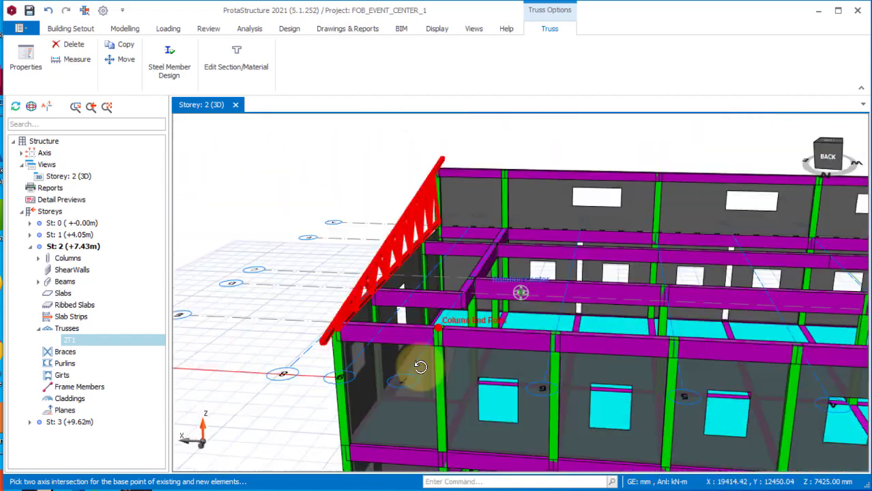
scroll(347, 302, up, 4)
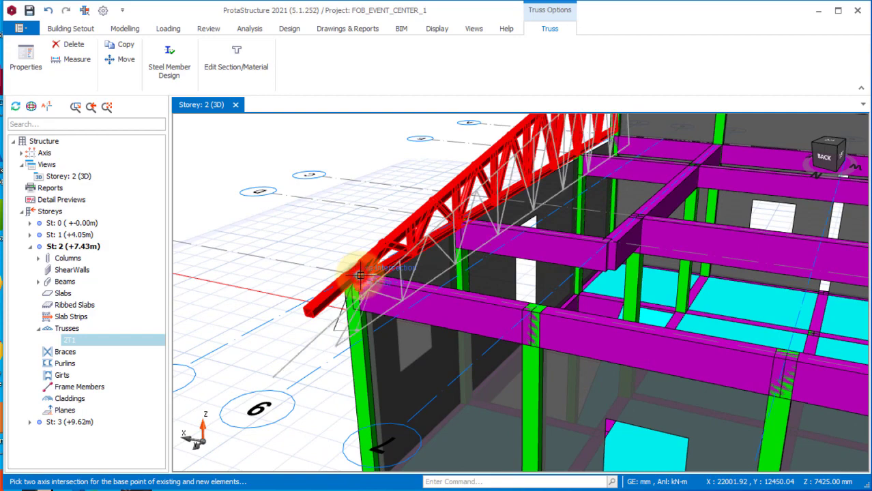
click(536, 307)
scroll(426, 264, down, 1)
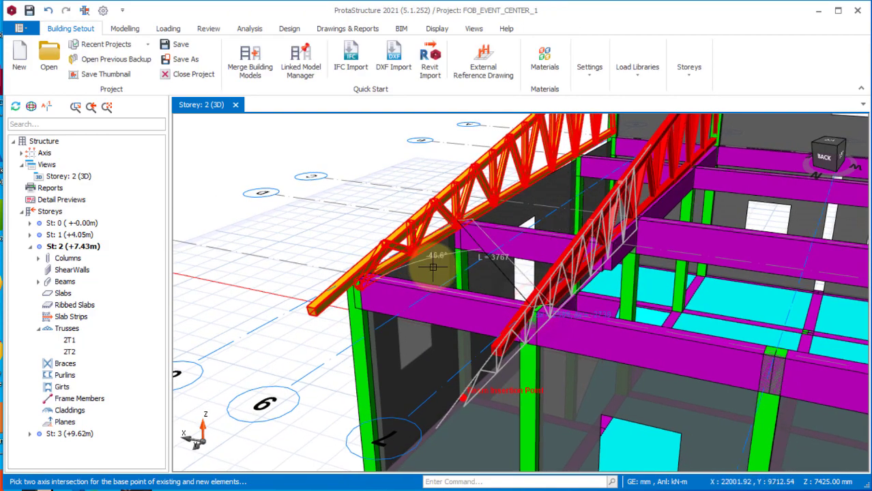
click(781, 348)
scroll(270, 217, down, 3)
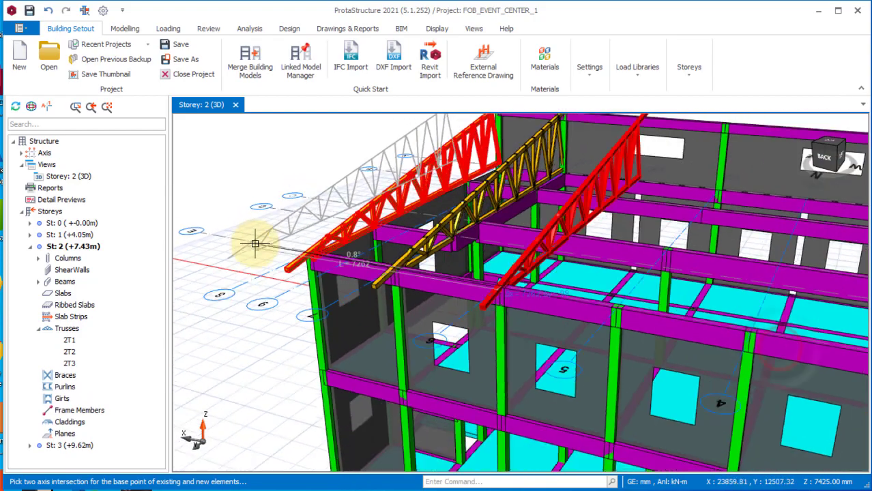
Step: Place further copies of the sloping truss on the remaining five column lines up to the opposite end of the building
scroll(484, 301, up, 2)
click(471, 276)
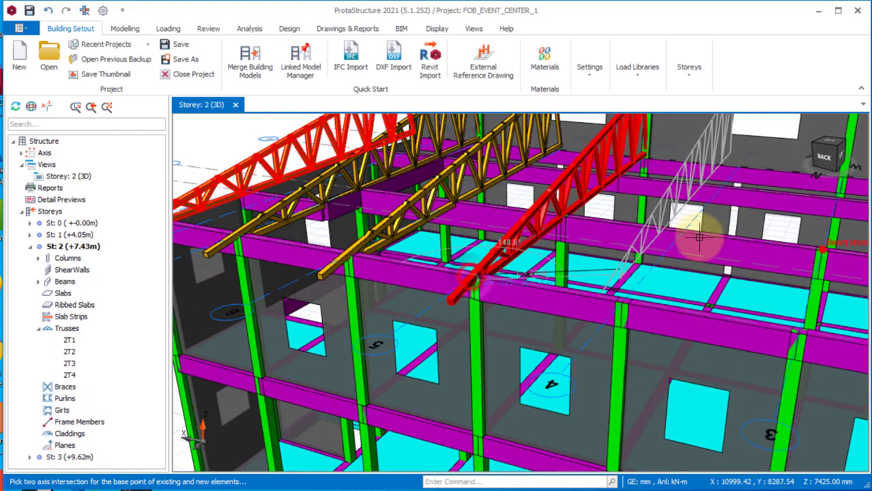
click(612, 297)
scroll(603, 298, down, 4)
scroll(555, 264, up, 4)
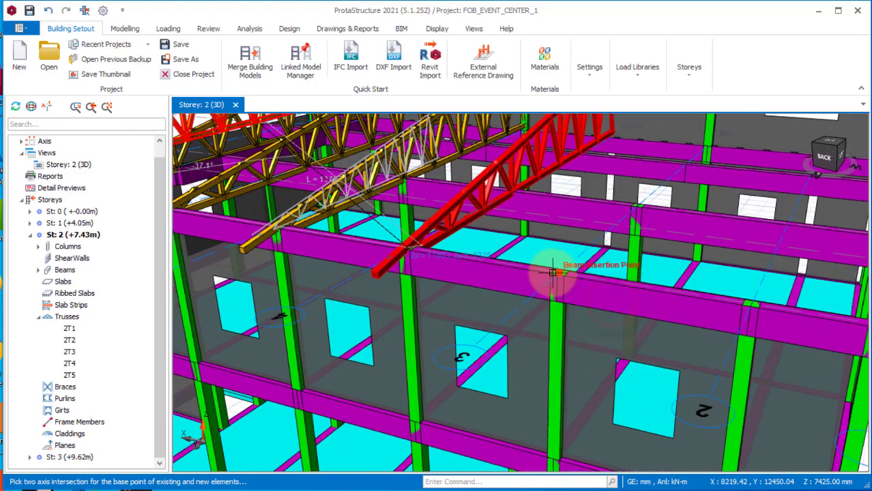
click(570, 271)
scroll(569, 272, down, 4)
scroll(494, 273, up, 4)
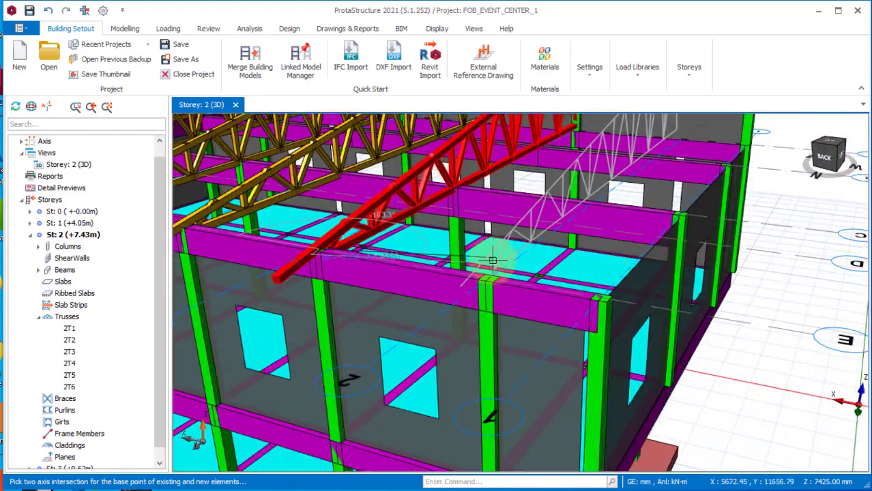
click(494, 273)
click(602, 298)
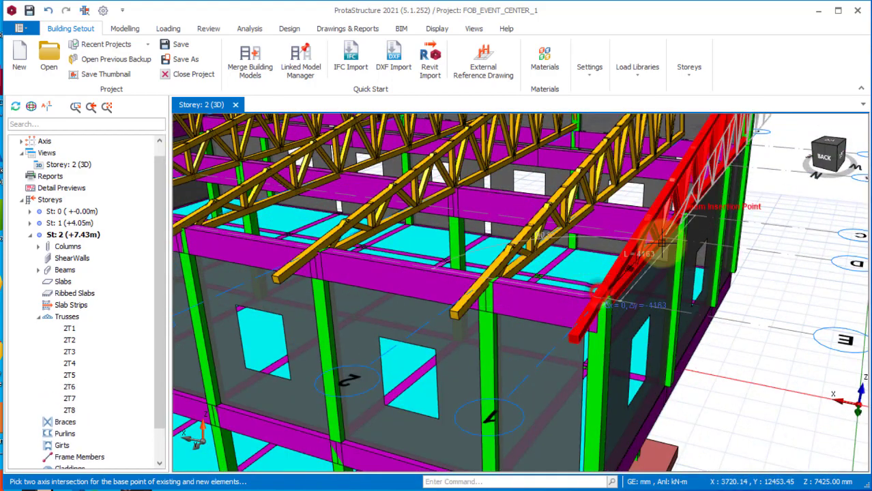
Step: Examine the row of copied trusses across the whole roof and at the original end frame from the back and right sides
scroll(683, 253, down, 4)
scroll(722, 218, down, 2)
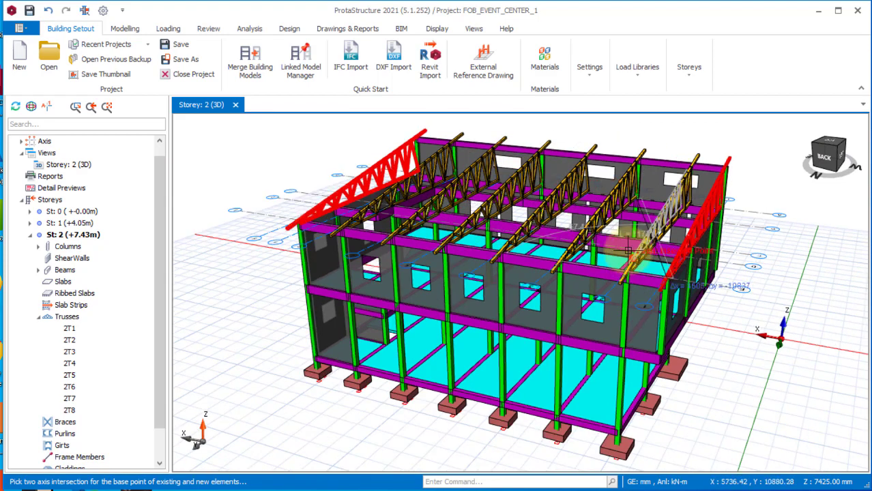
middle_drag(793, 151, 782, 146)
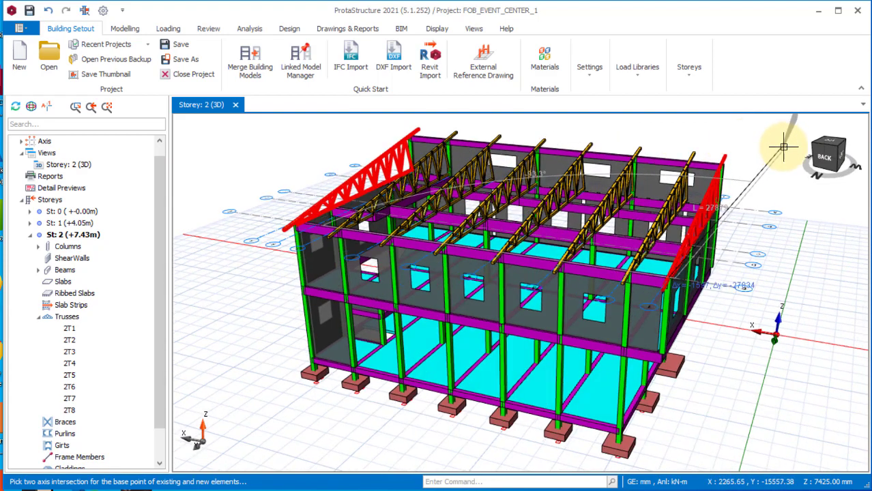
scroll(731, 155, down, 2)
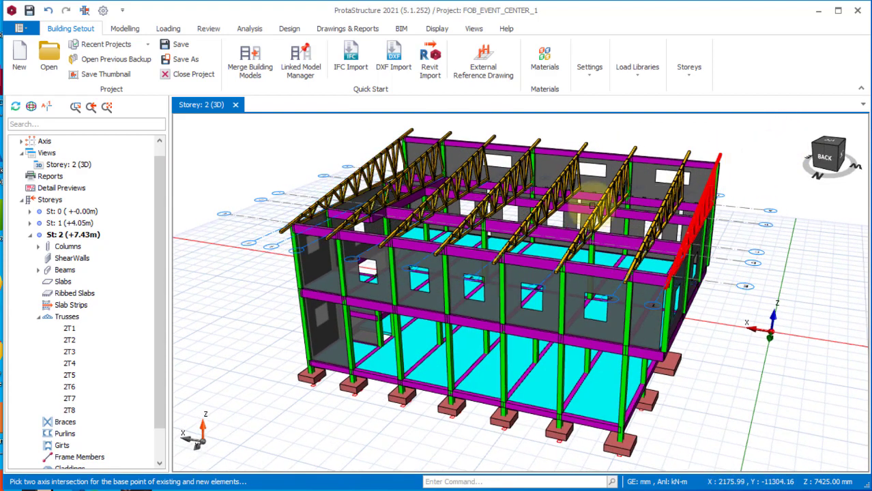
scroll(417, 265, down, 2)
middle_drag(420, 261, 571, 253)
scroll(509, 237, up, 7)
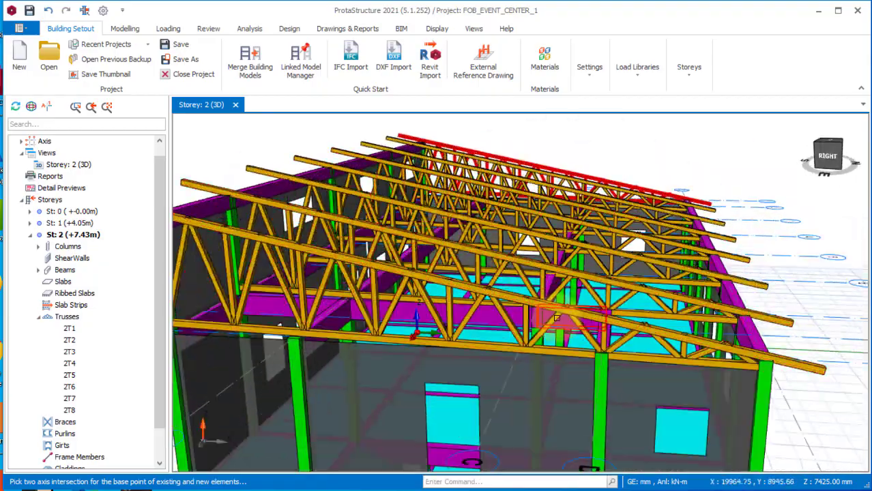
middle_drag(557, 318, 517, 291)
scroll(482, 300, up, 2)
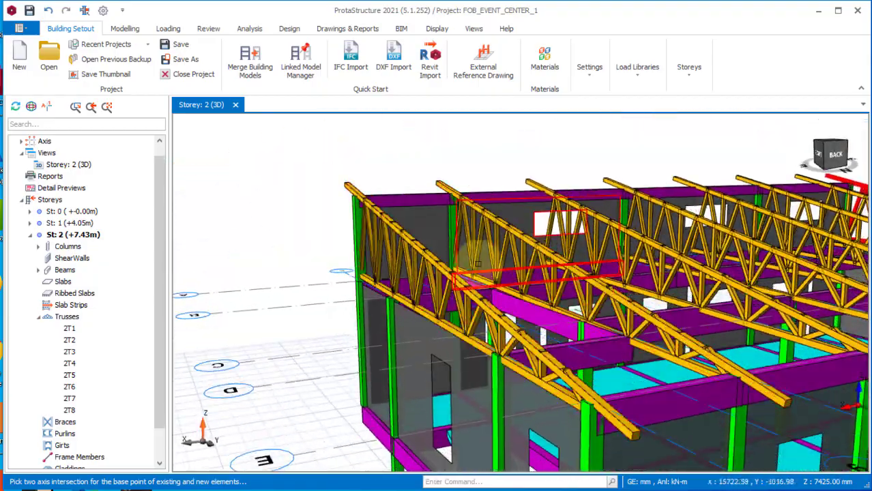
scroll(434, 252, up, 3)
click(468, 326)
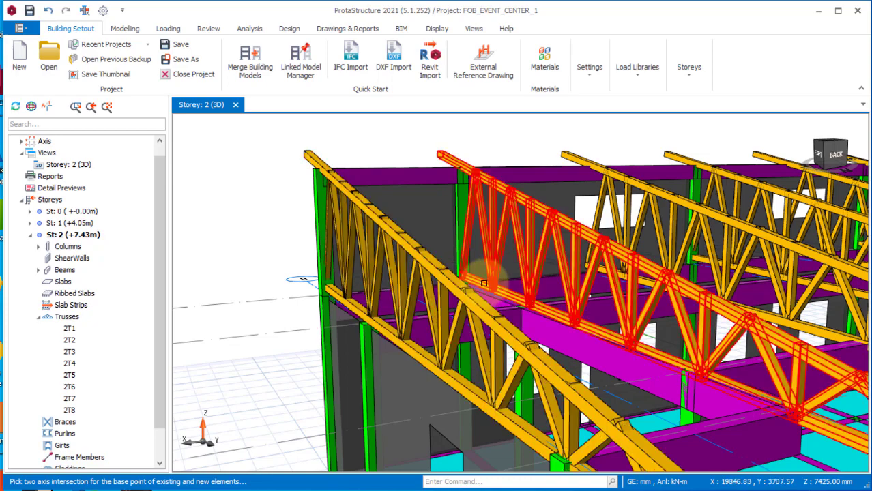
scroll(516, 329, down, 3)
scroll(517, 329, down, 2)
click(412, 259)
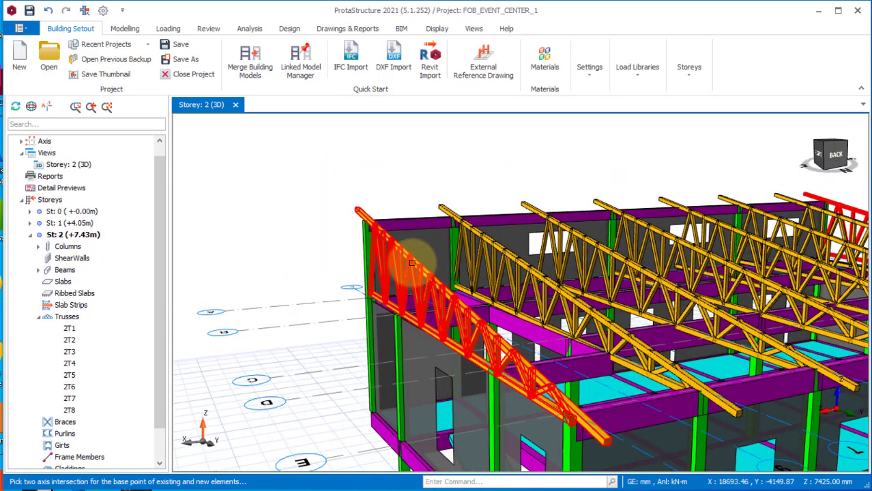
Step: Review the chord and diagonal member sections in the end truss's properties and accept them
right_click(412, 259)
click(429, 267)
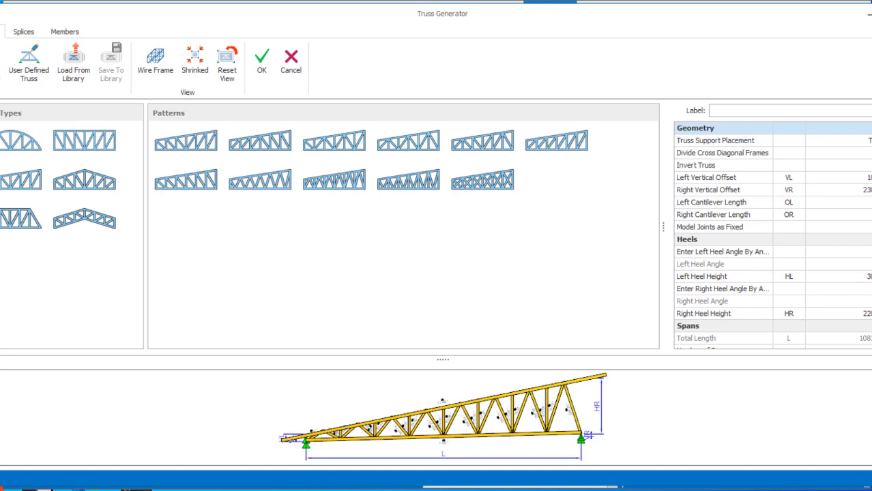
drag(791, 23, 785, 23)
click(56, 32)
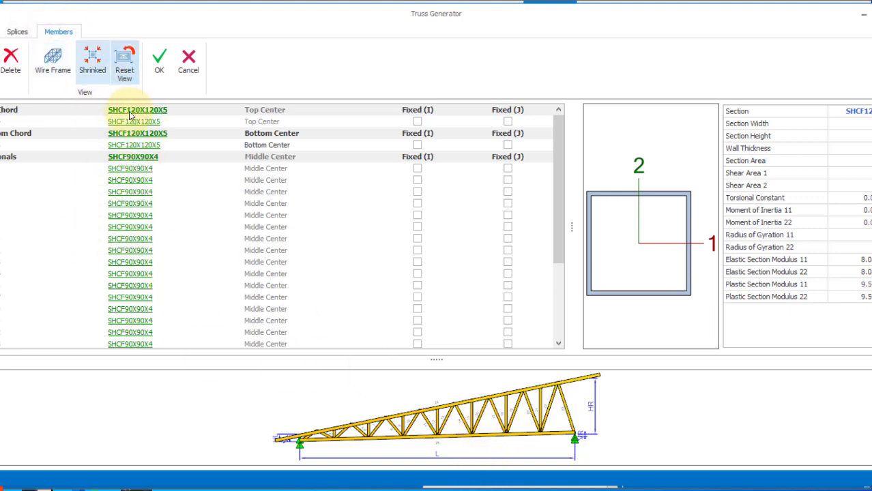
click(160, 67)
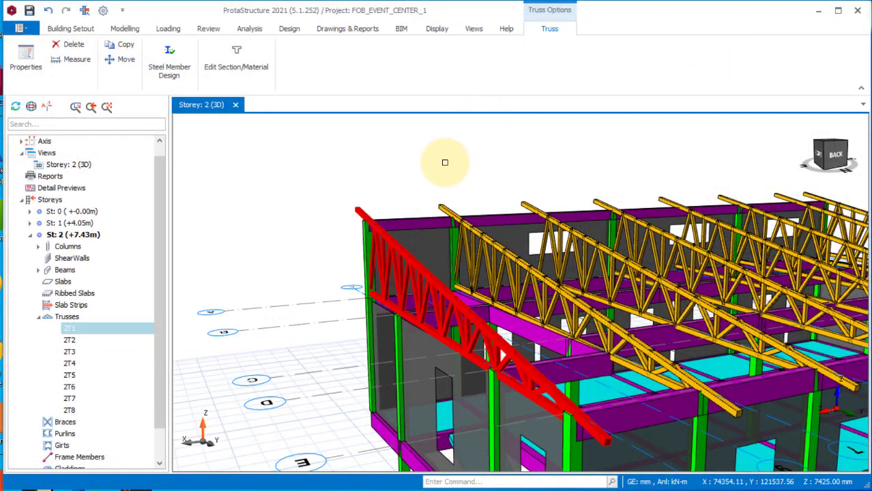
Step: Examine the full row of sloping trusses over storey 2 from the back and right sides
scroll(400, 341, down, 5)
middle_drag(400, 347, 433, 336)
scroll(466, 272, up, 3)
scroll(374, 278, up, 3)
scroll(660, 383, down, 4)
scroll(666, 369, up, 3)
scroll(546, 342, up, 2)
scroll(515, 350, down, 2)
middle_drag(516, 352, 536, 369)
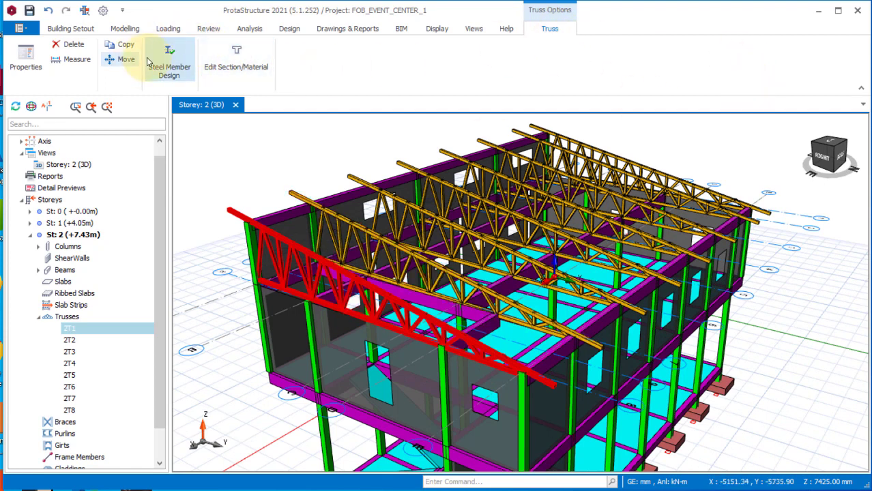
Step: Start a purlin group spanning from the first end truss to the last truss at the opposite end
click(125, 29)
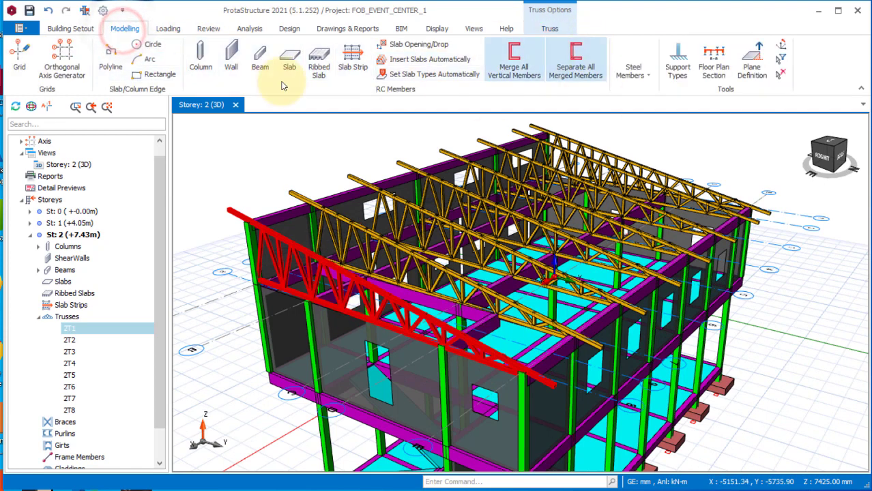
click(633, 69)
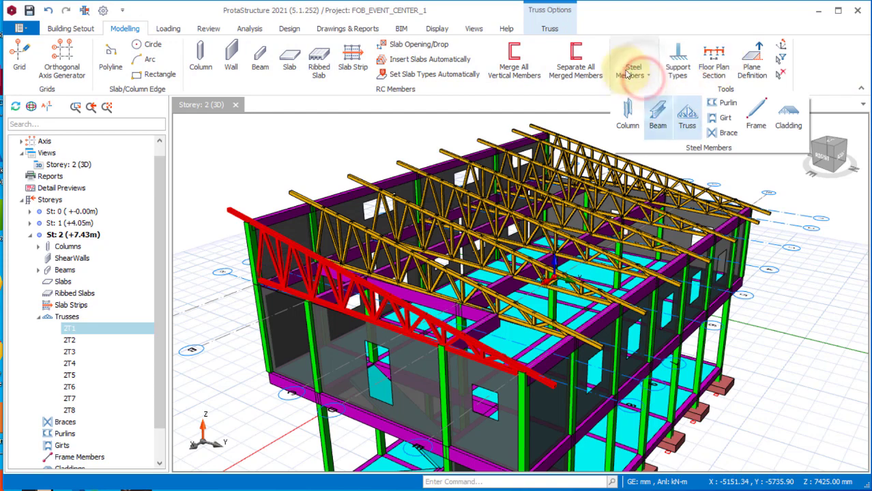
click(720, 104)
click(271, 233)
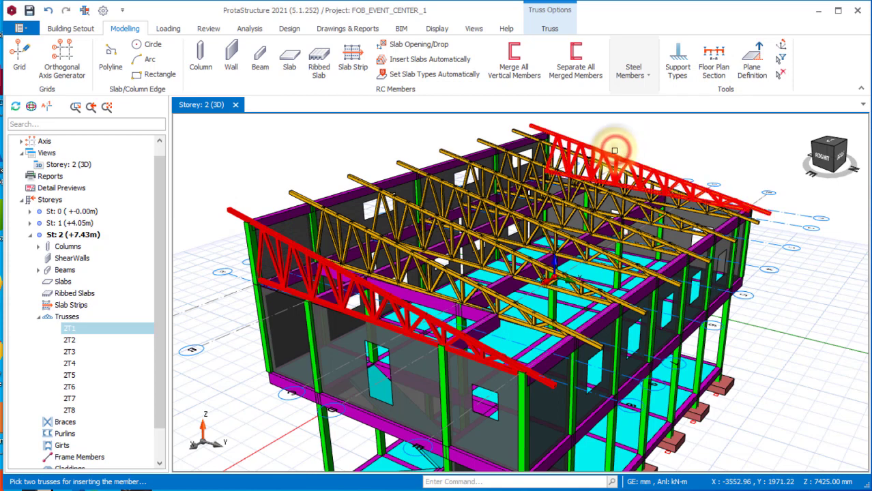
click(609, 150)
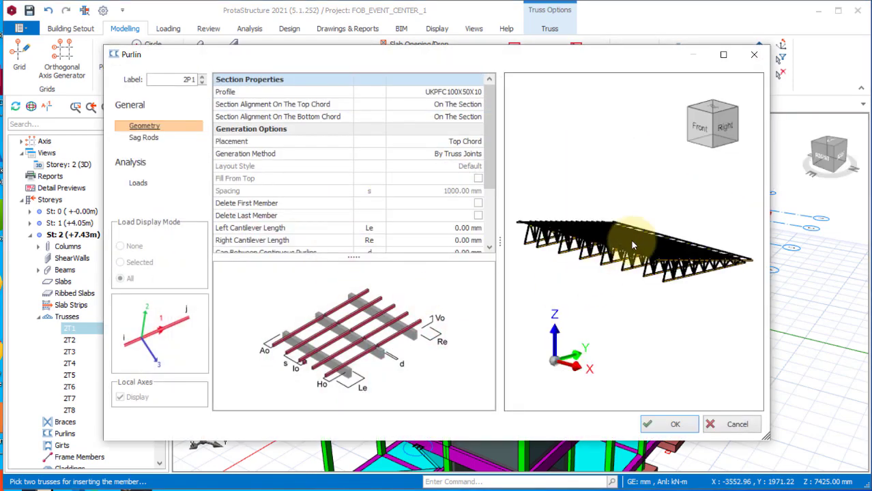
Step: Inspect the purlin layout preview and keep the generation method at By Truss Joints
drag(657, 252, 591, 210)
scroll(559, 239, up, 8)
scroll(624, 240, down, 5)
mouse_move(563, 250)
mouse_down()
mouse_move(576, 263)
mouse_move(584, 232)
mouse_move(584, 248)
mouse_move(547, 251)
mouse_up()
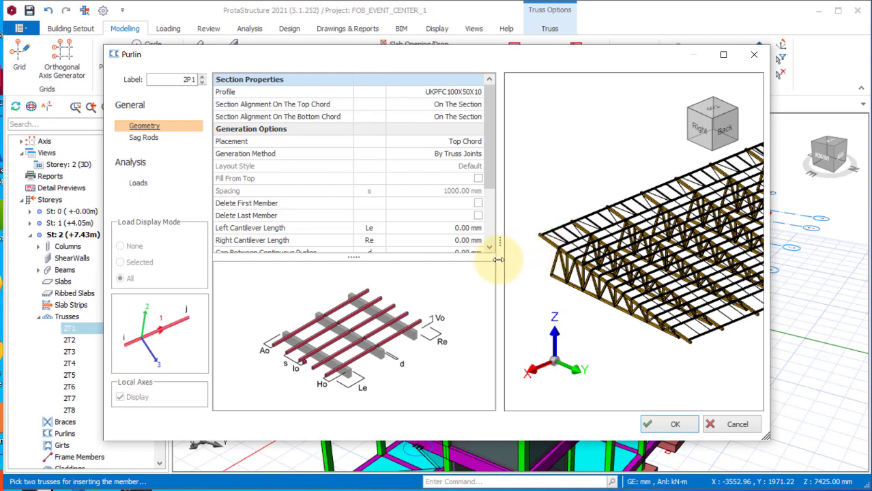
scroll(658, 324, down, 3)
scroll(657, 321, up, 10)
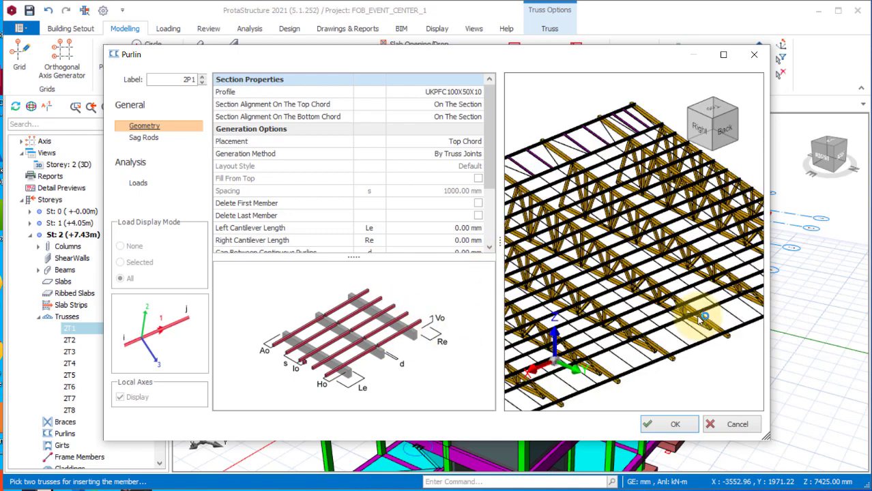
scroll(640, 182, down, 2)
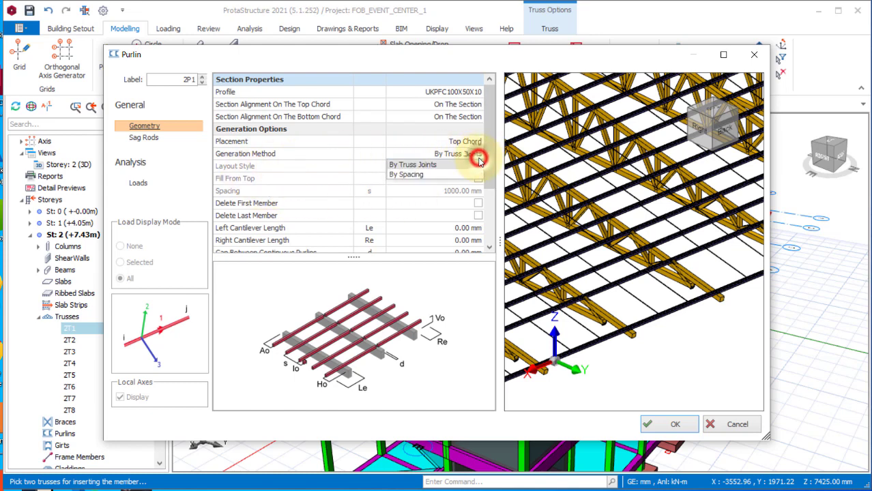
click(423, 165)
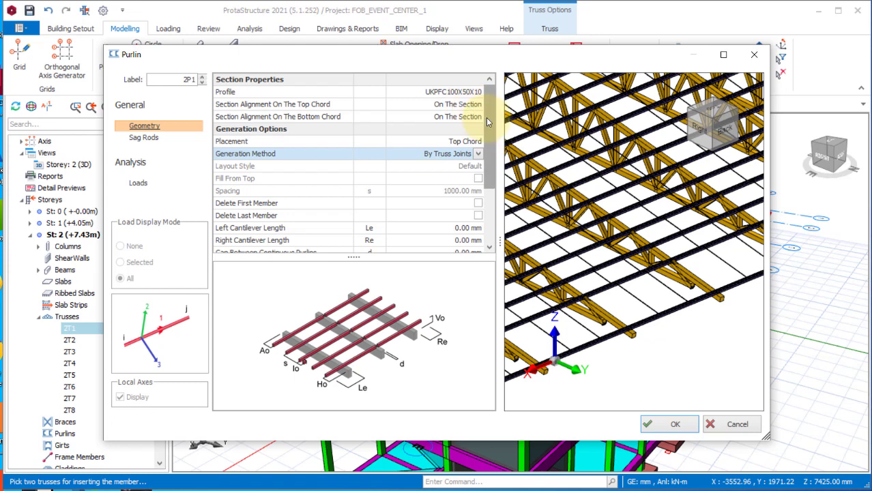
scroll(485, 121, down, 2)
scroll(482, 121, up, 2)
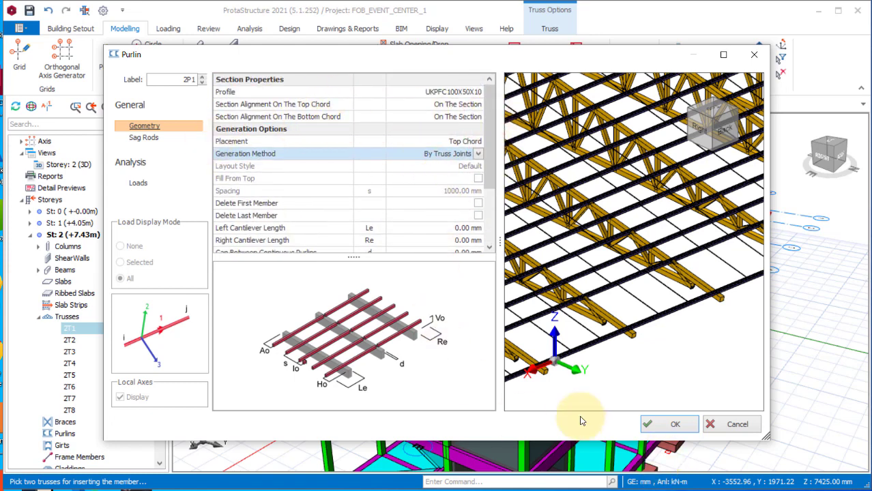
Step: Compare the sag rods with and without the profile hanger, leave Profile Hanger off, and generate the purlins
click(144, 137)
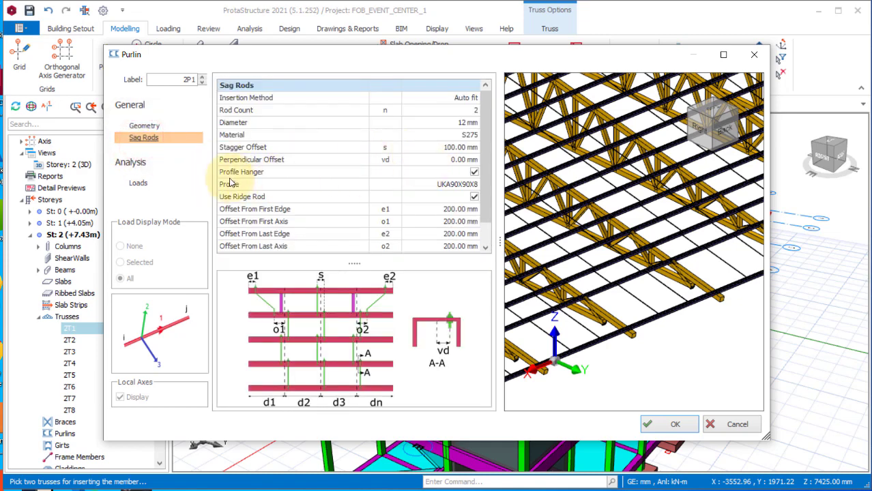
click(474, 172)
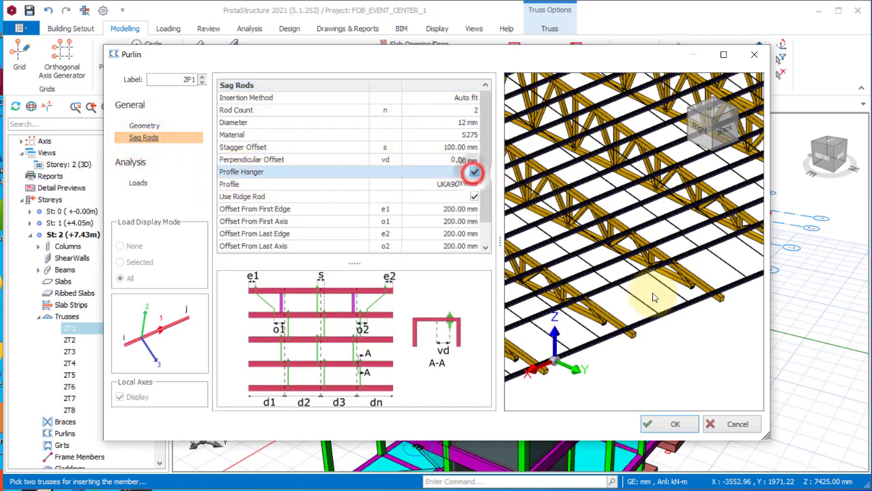
scroll(642, 249, up, 5)
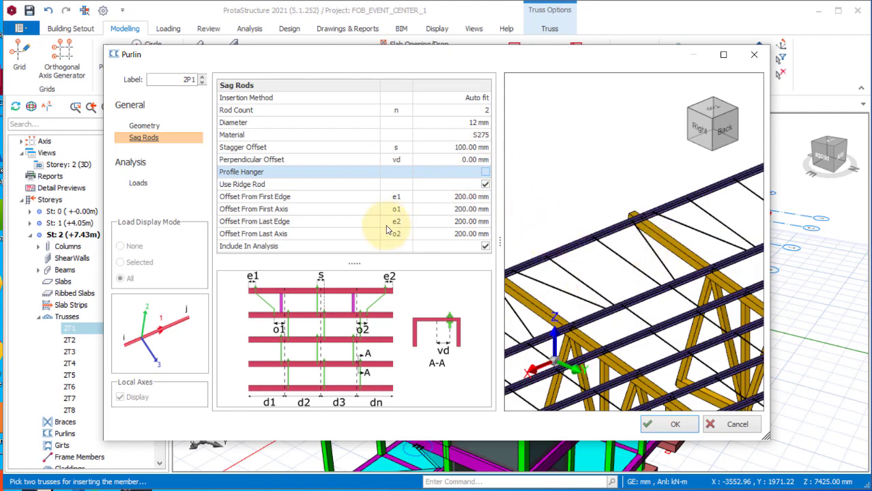
click(485, 173)
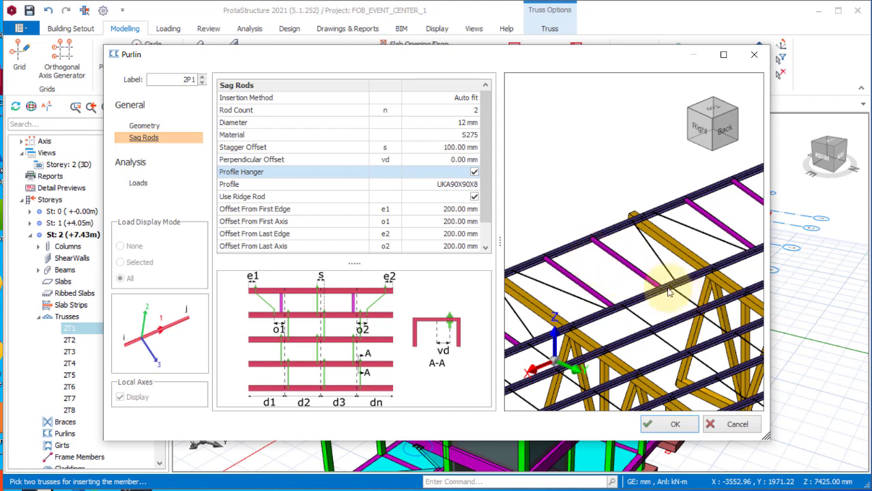
scroll(570, 220, down, 3)
click(472, 173)
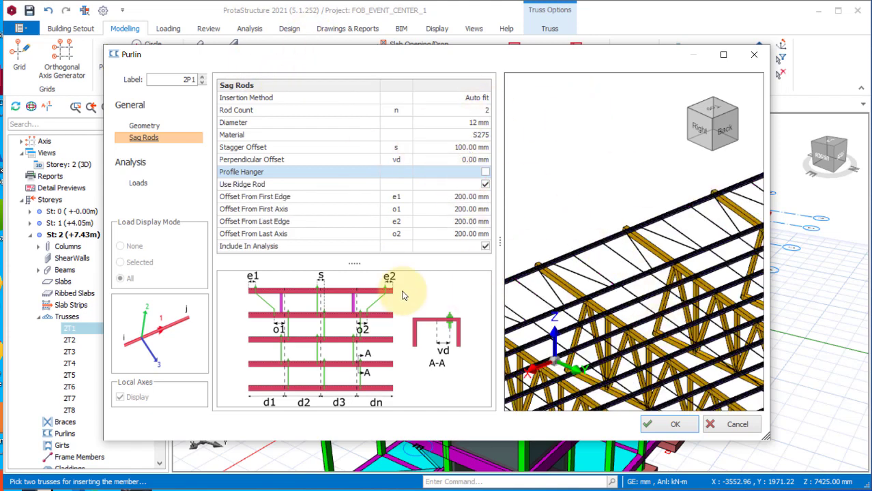
click(675, 427)
Step: Start a roof cladding on the new purlin group
scroll(614, 336, up, 3)
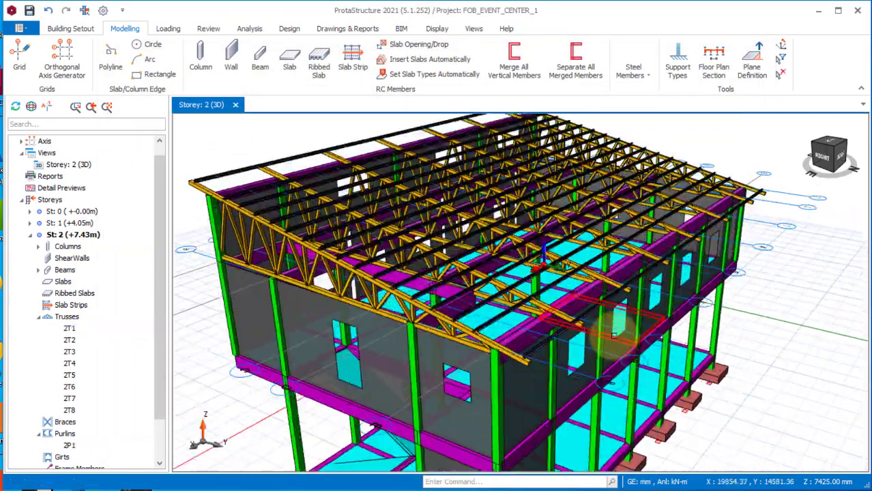
mouse_move(812, 344)
middle_down()
mouse_move(841, 346)
mouse_move(719, 376)
mouse_move(750, 341)
mouse_move(797, 315)
mouse_move(792, 342)
mouse_move(577, 331)
mouse_move(619, 297)
mouse_move(678, 337)
mouse_move(494, 386)
mouse_move(560, 381)
mouse_move(588, 366)
mouse_move(561, 370)
mouse_move(580, 369)
middle_up()
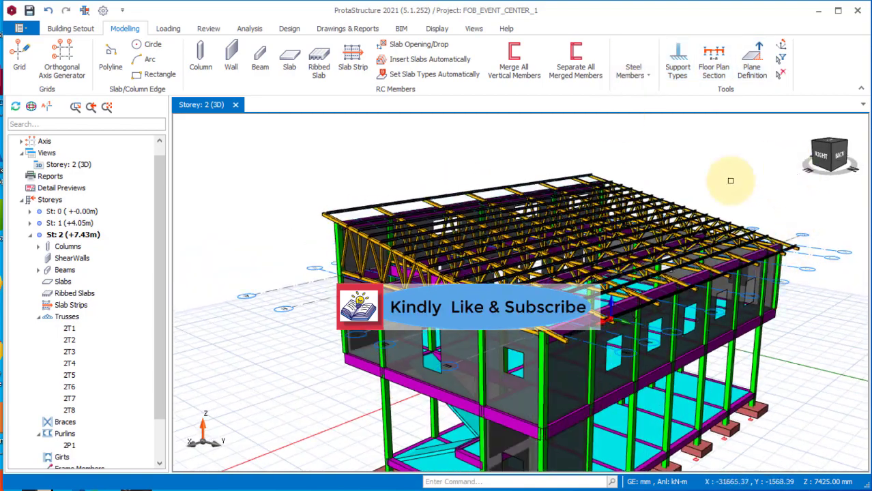
click(633, 68)
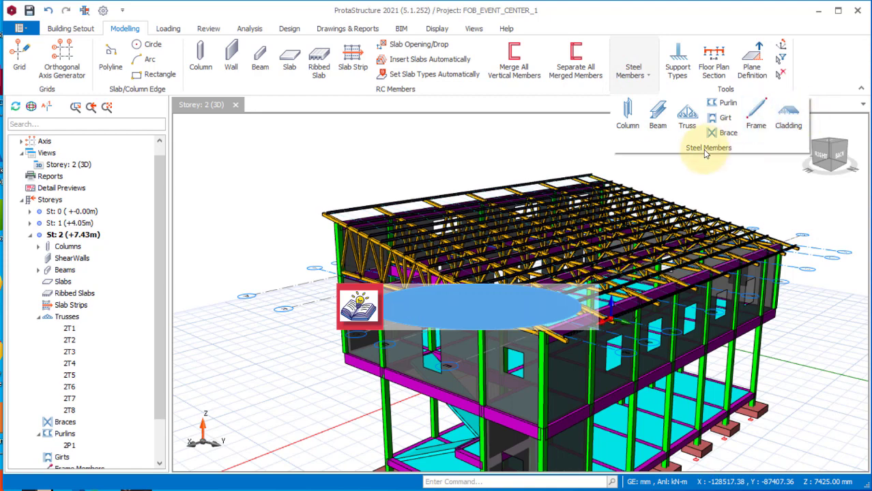
click(788, 120)
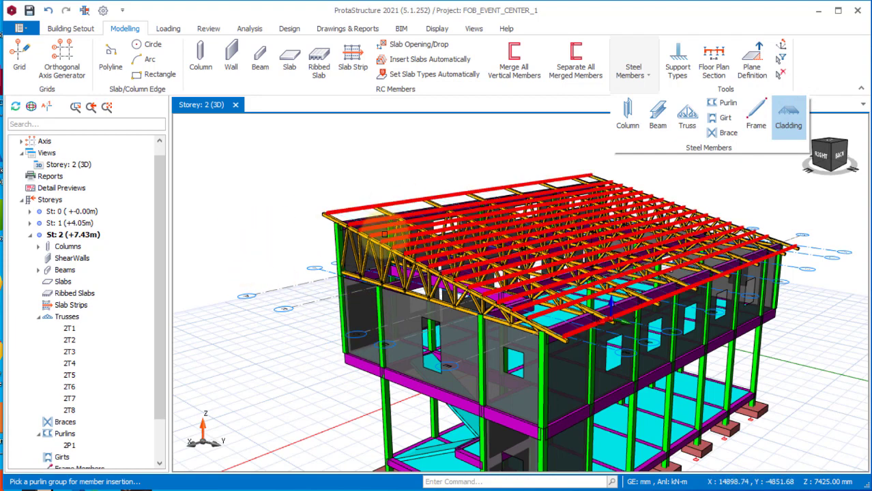
click(376, 231)
click(492, 274)
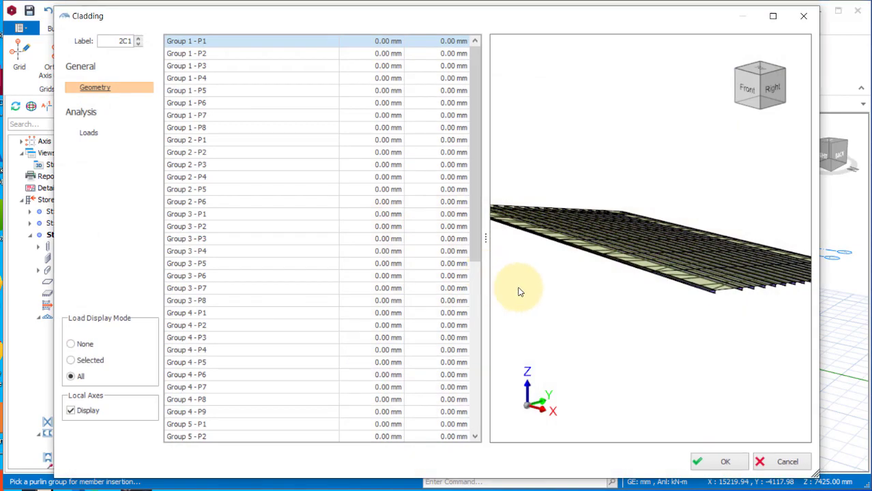
Step: Inspect the cladding preview and its load settings, keep load case G selected, and create the cladding without adding loads
drag(710, 312, 617, 306)
middle_drag(629, 306, 637, 274)
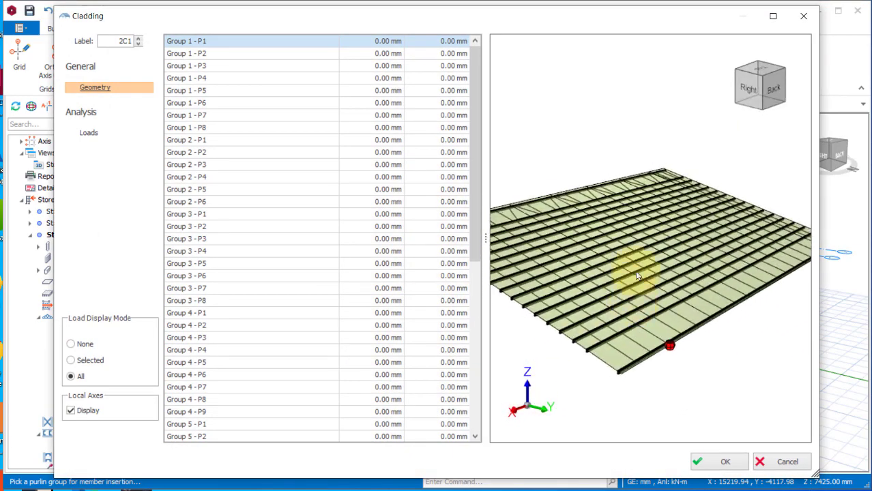
scroll(649, 272, down, 2)
middle_drag(573, 314, 594, 315)
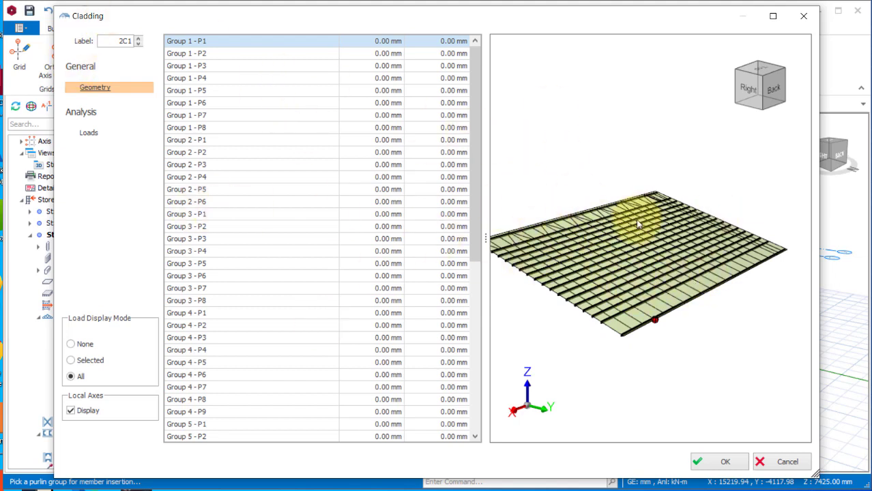
click(90, 134)
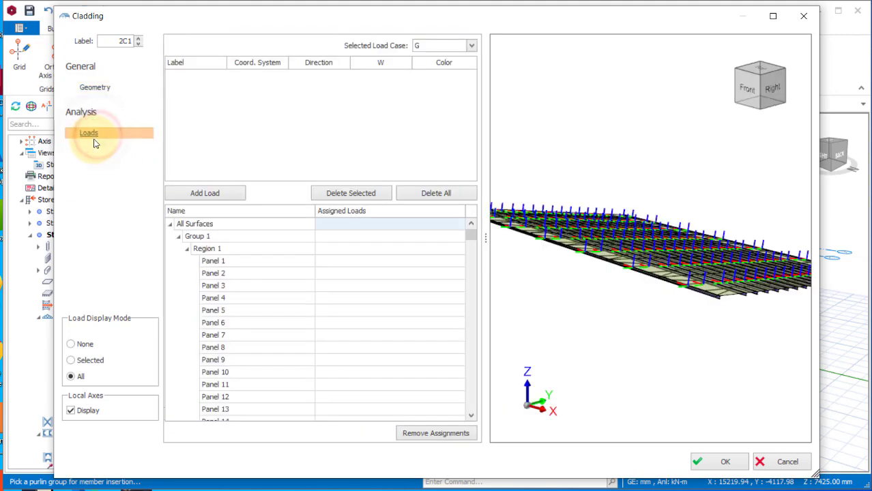
middle_drag(775, 273, 624, 300)
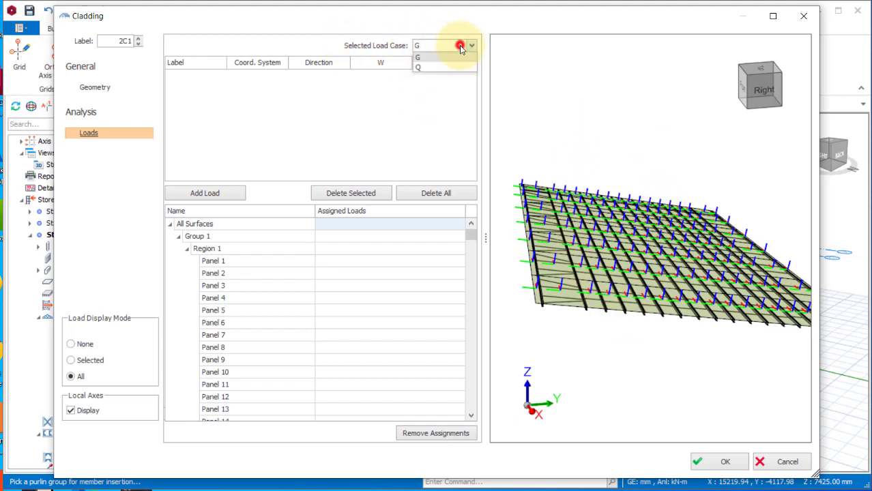
click(422, 45)
middle_drag(623, 331, 576, 290)
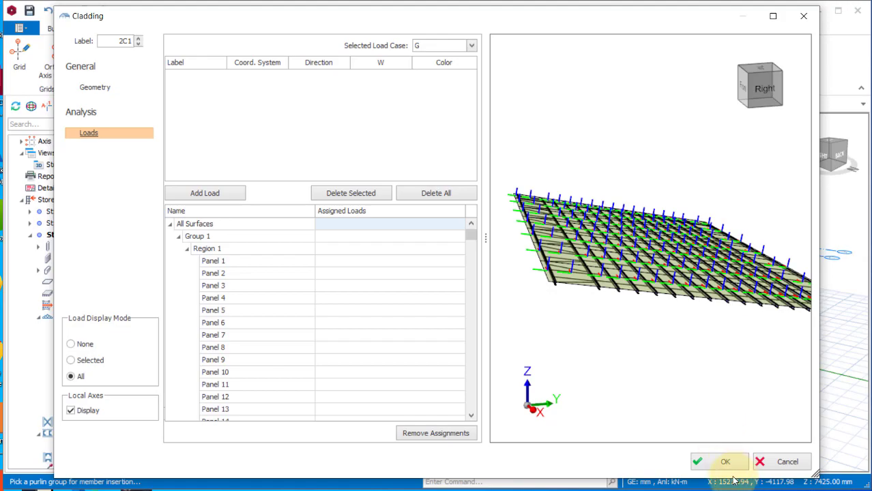
click(716, 463)
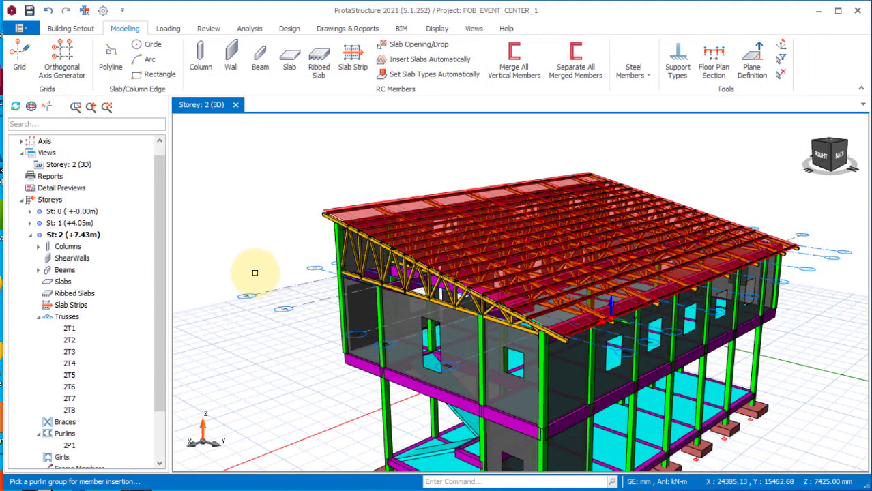
Step: Compare the clad roof's side profile with section Z-Z in the AutoCAD working drawing, and return to the ProtaStructure model
click(390, 157)
scroll(503, 269, down, 3)
middle_drag(623, 357, 683, 362)
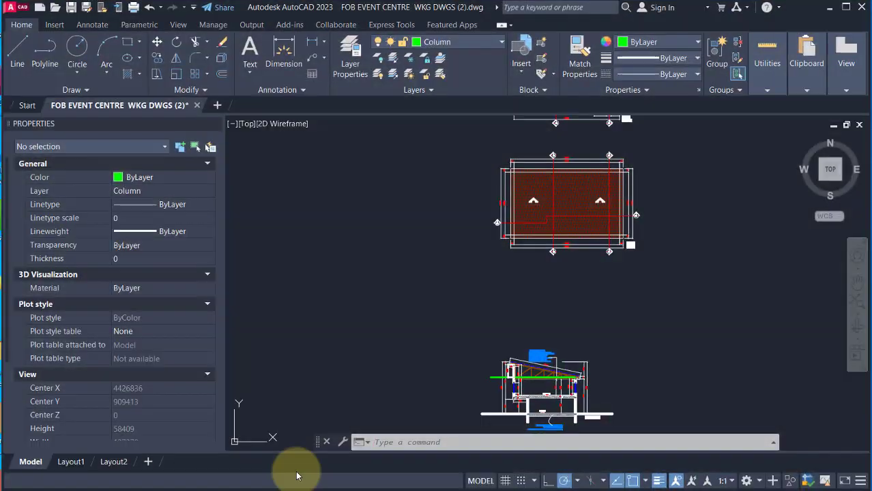
scroll(540, 365, up, 6)
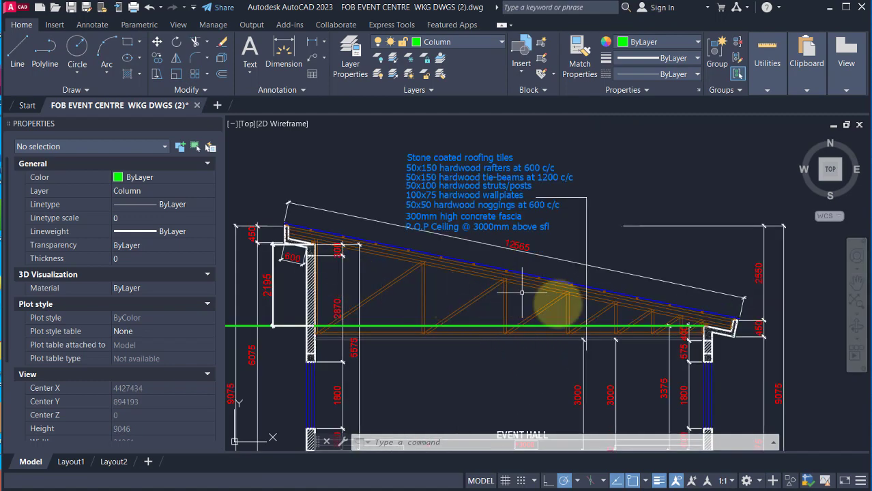
scroll(445, 273, down, 5)
scroll(390, 256, up, 2)
scroll(391, 255, down, 2)
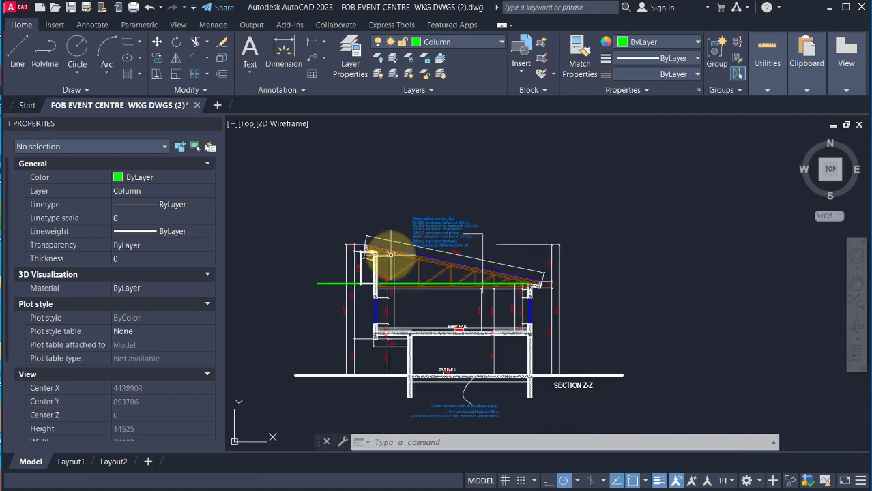
scroll(444, 376, down, 4)
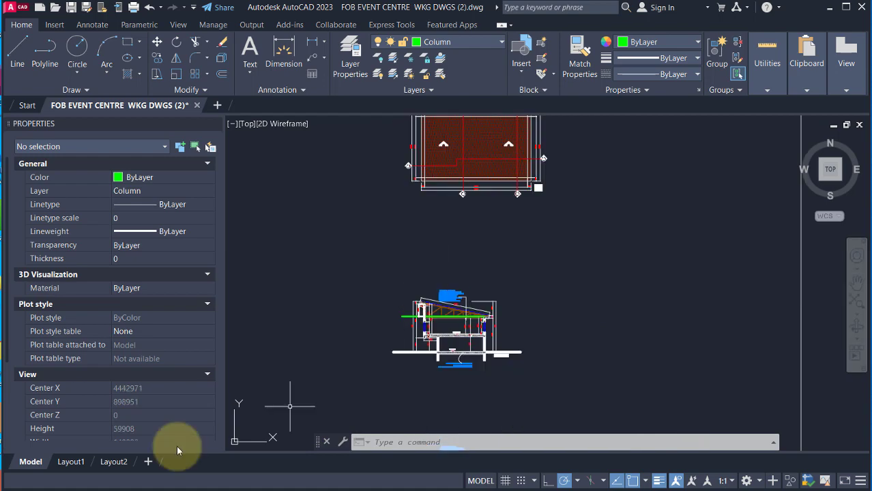
click(828, 8)
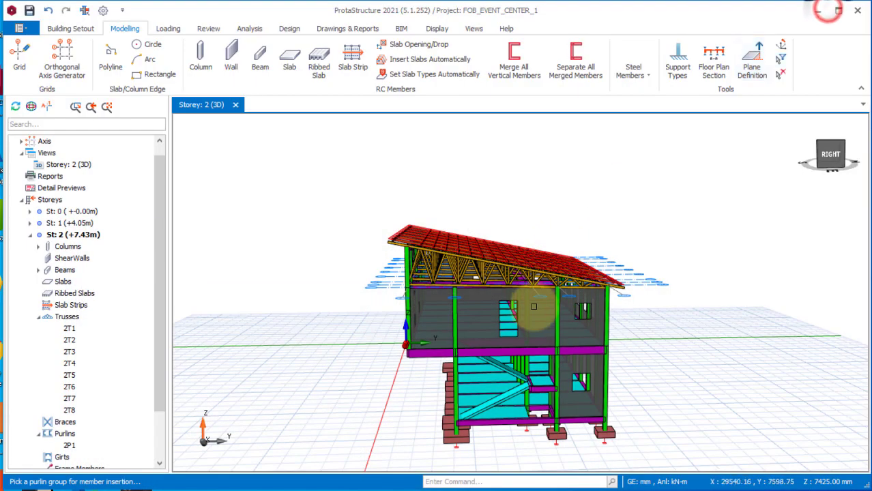